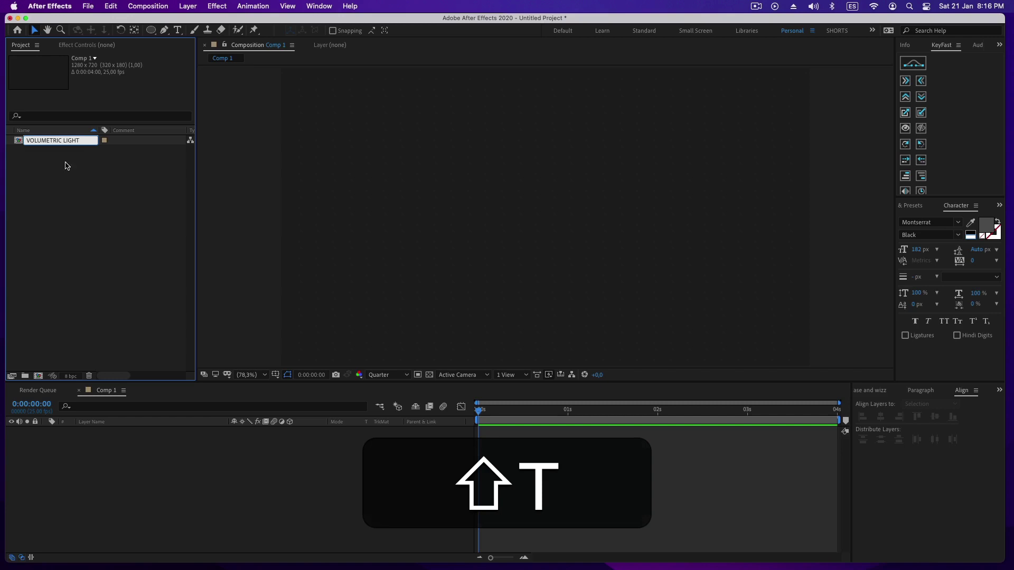
Commit the new composition name VOLUMETRIC LIGHT in the Project panel.
left_click(68, 181)
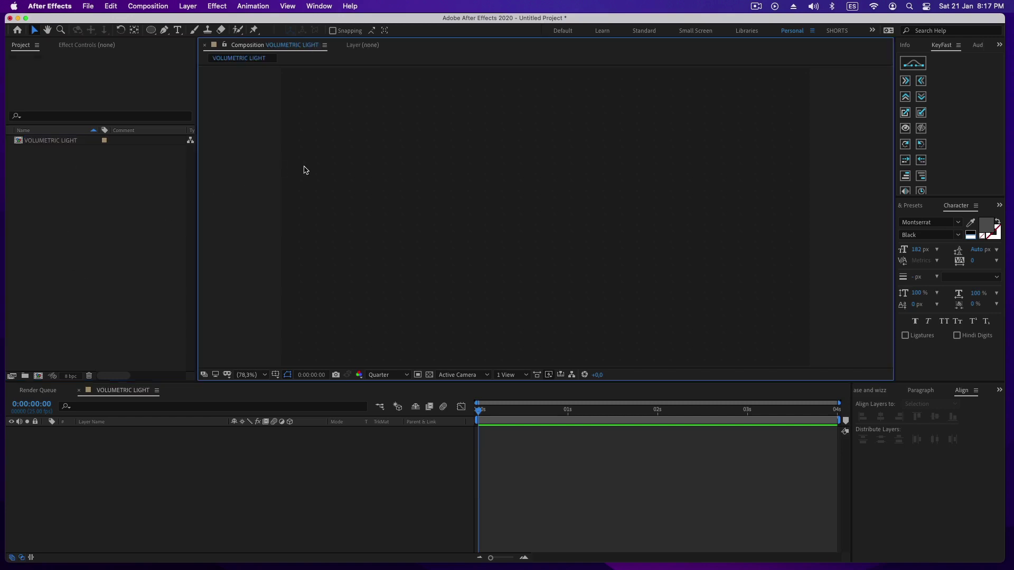
Add a HELLO text layer and make it 3D.
left_click(187, 5)
mouse_move(296, 21)
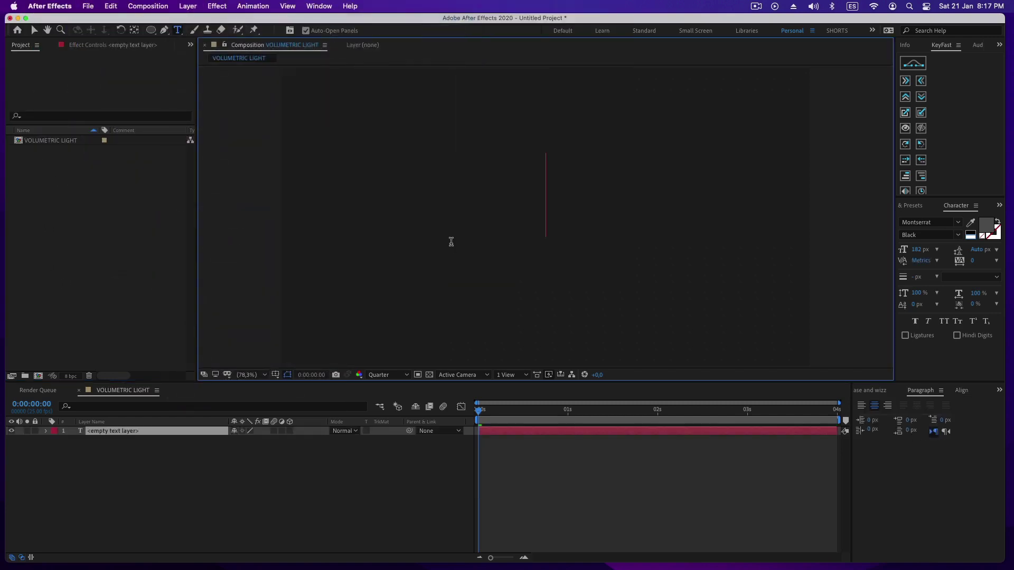
type("HELLO")
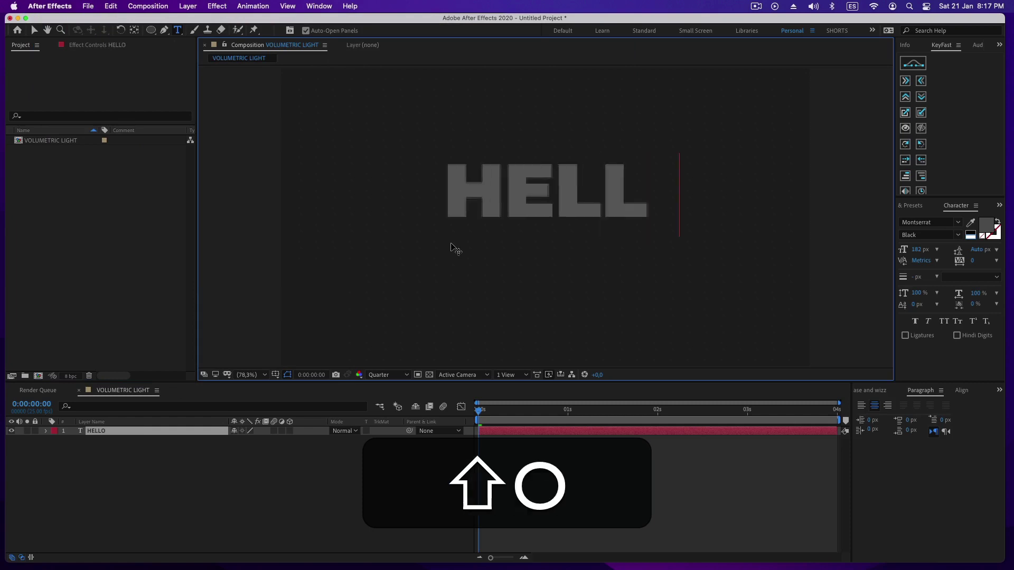
left_click(34, 30)
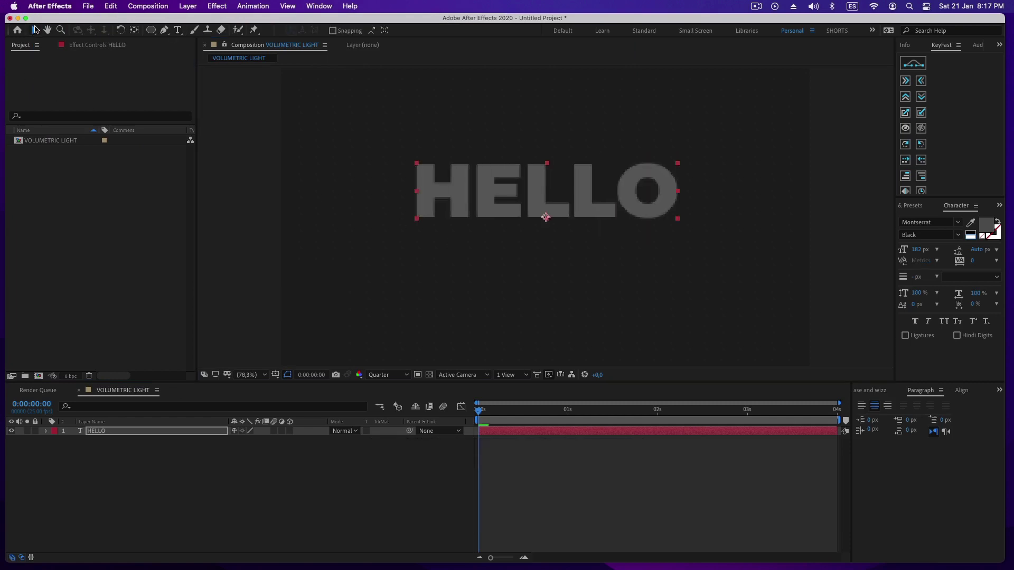
left_click(290, 431)
left_click(475, 302)
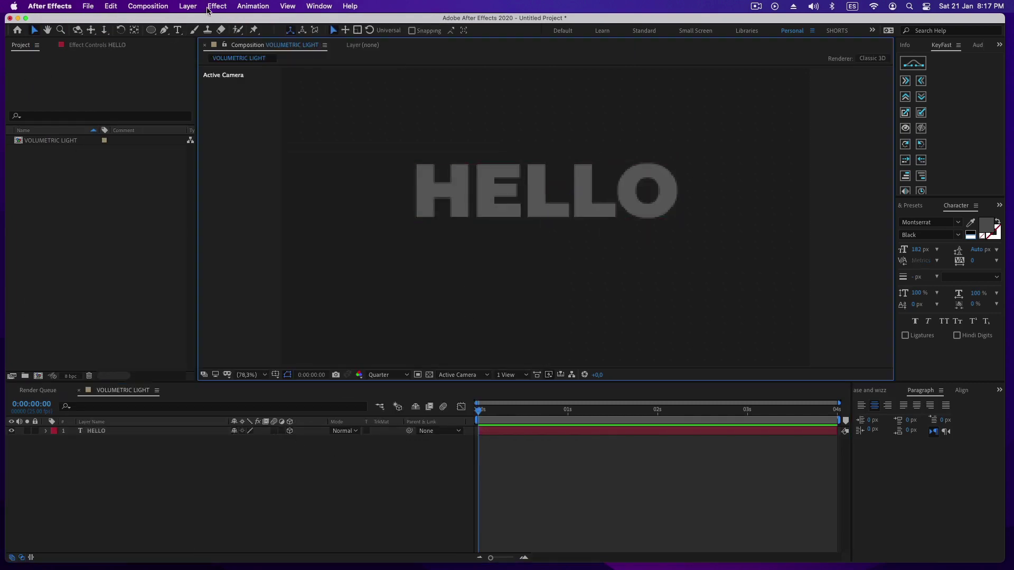
Create a dark grey solid and make it a 3D layer.
left_click(187, 6)
mouse_move(195, 18)
left_click(387, 34)
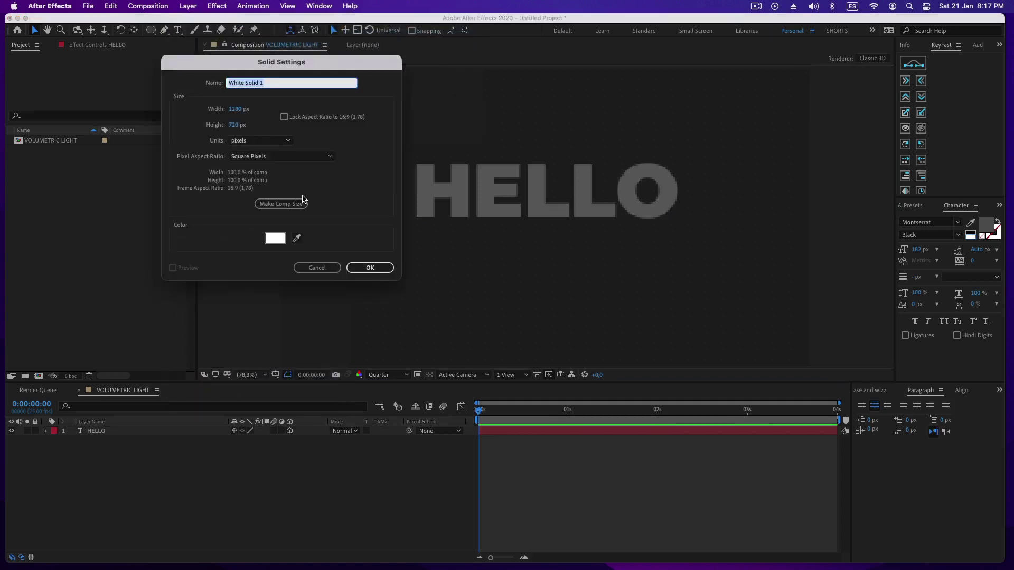
left_click(275, 239)
left_click_drag(686, 286, 629, 300)
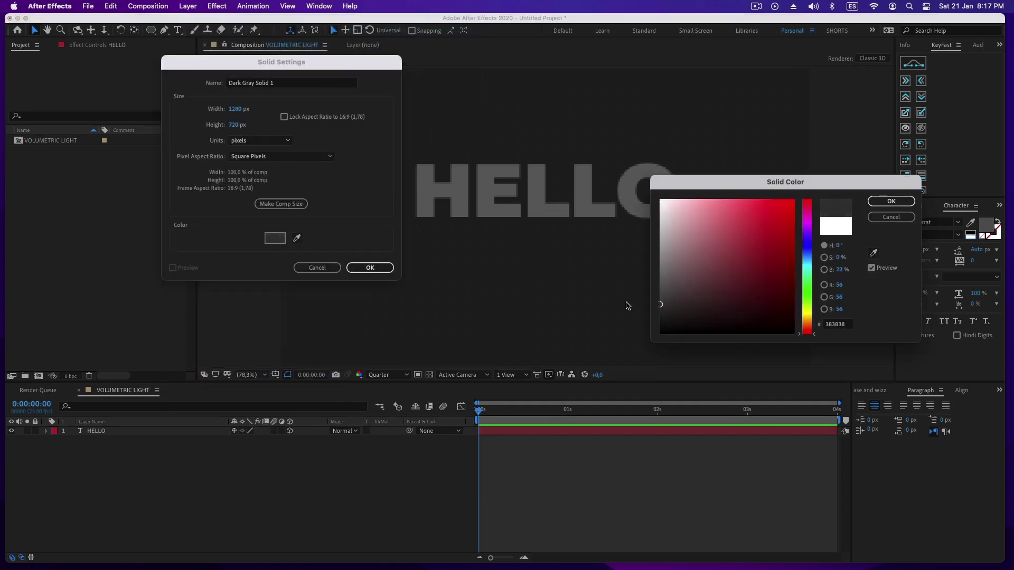
left_click(891, 201)
left_click(371, 268)
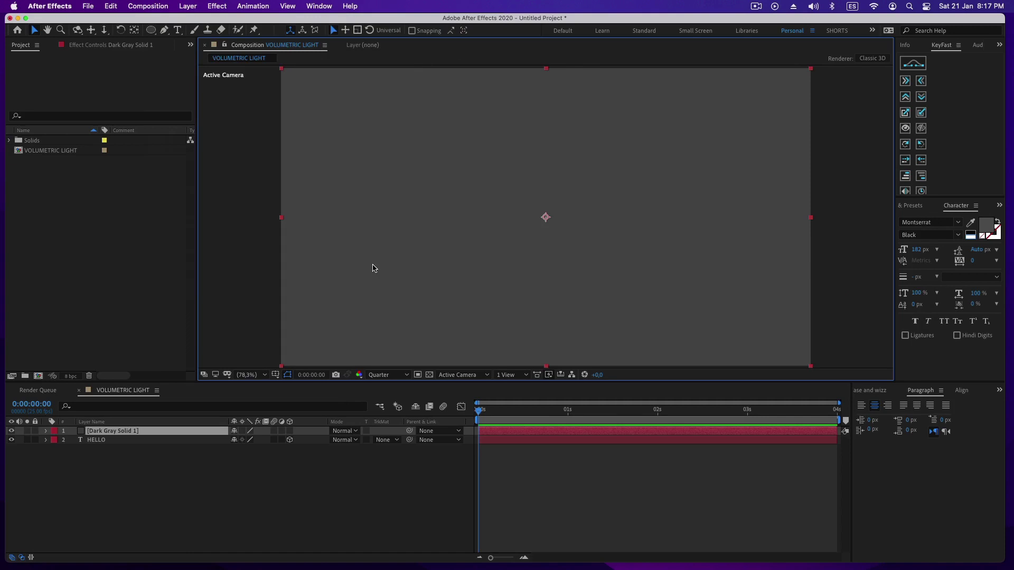
left_click(290, 431)
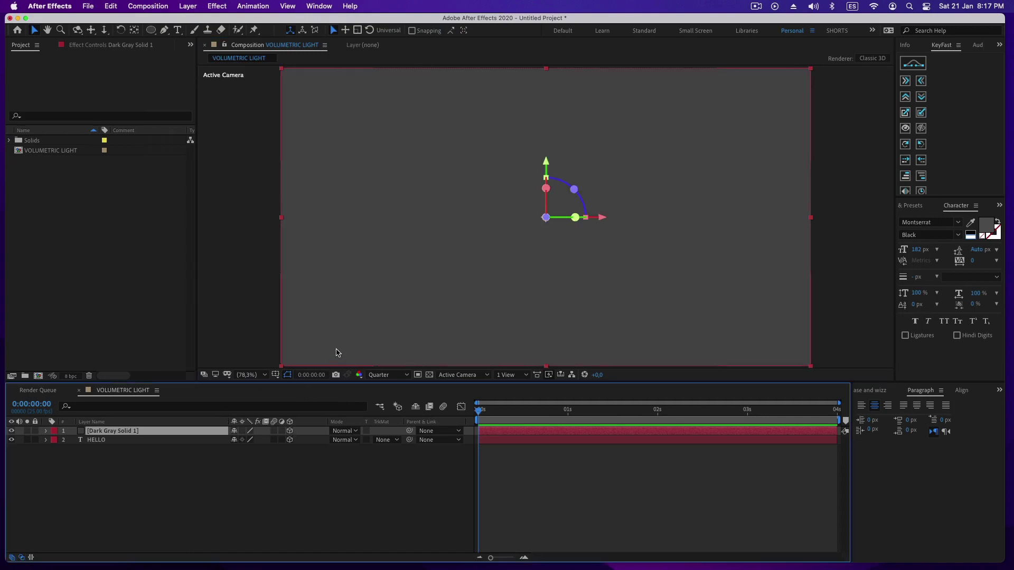
Tip the grey solid flat to 270° as a floor and lower the HELLO text slightly.
key("r")
key("w")
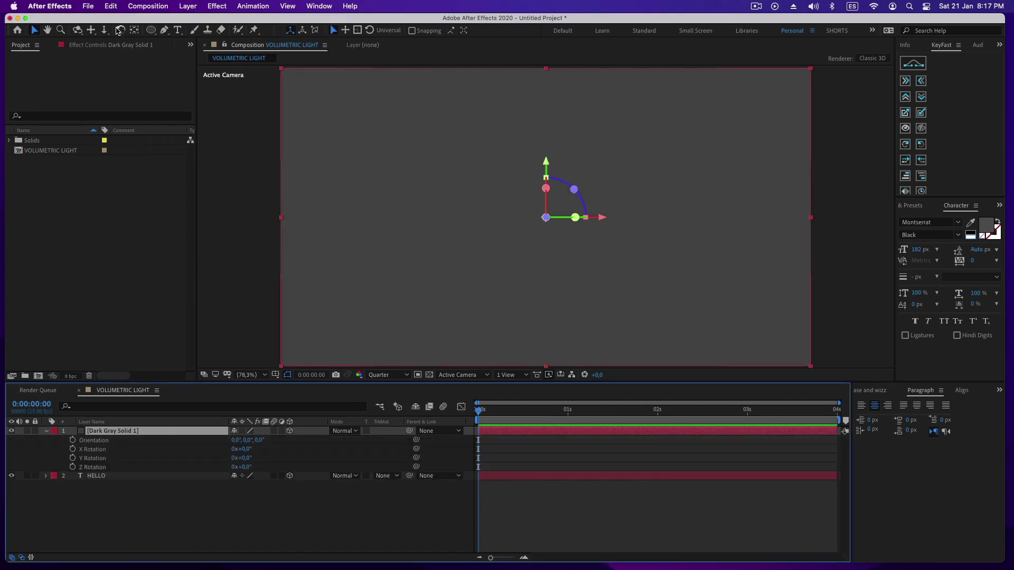
left_click_drag(546, 188, 460, 131)
left_click(34, 30)
left_click(484, 191)
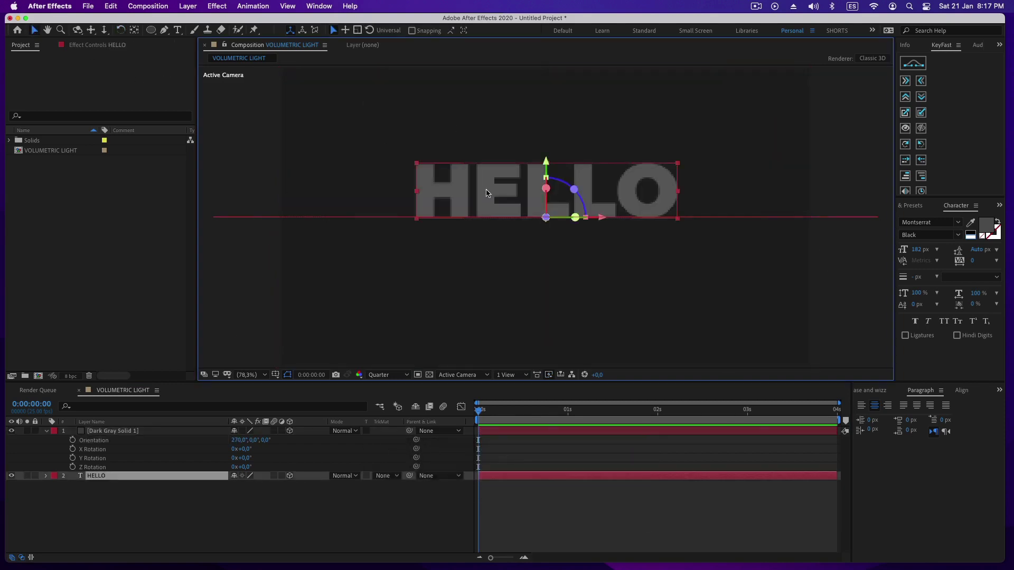
left_click_drag(545, 168, 546, 228)
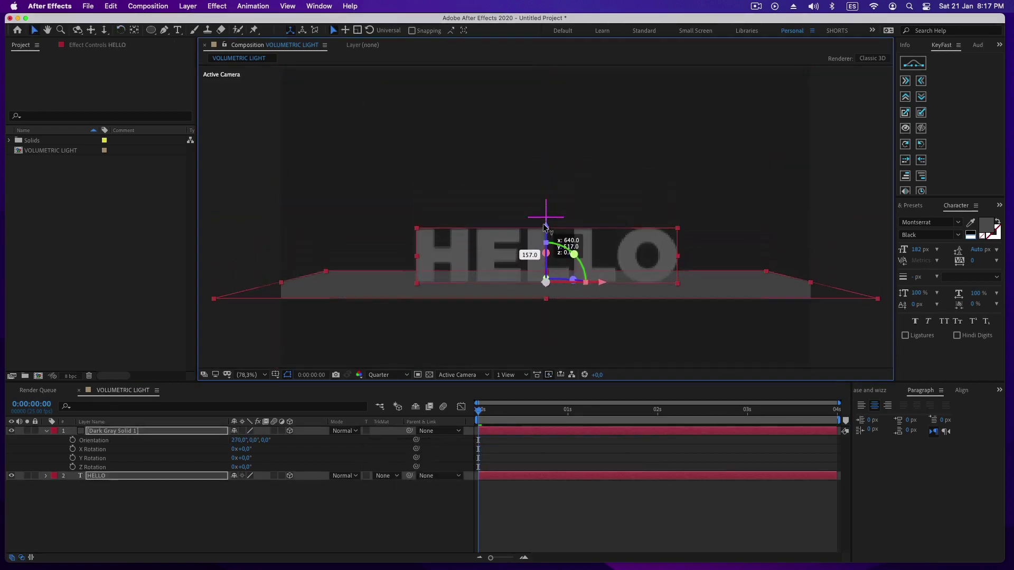
Scale the grey floor plane up to 571% and rename it FLOOR.
left_click(196, 447)
key("s")
left_click_drag(285, 441, 441, 412)
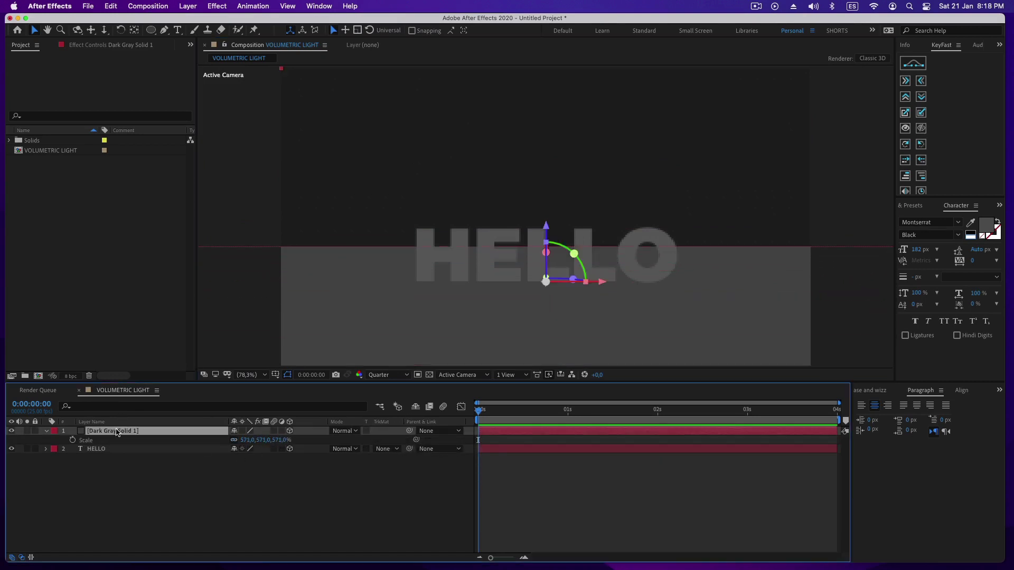
key("Return")
type("FLOOR")
key("Return")
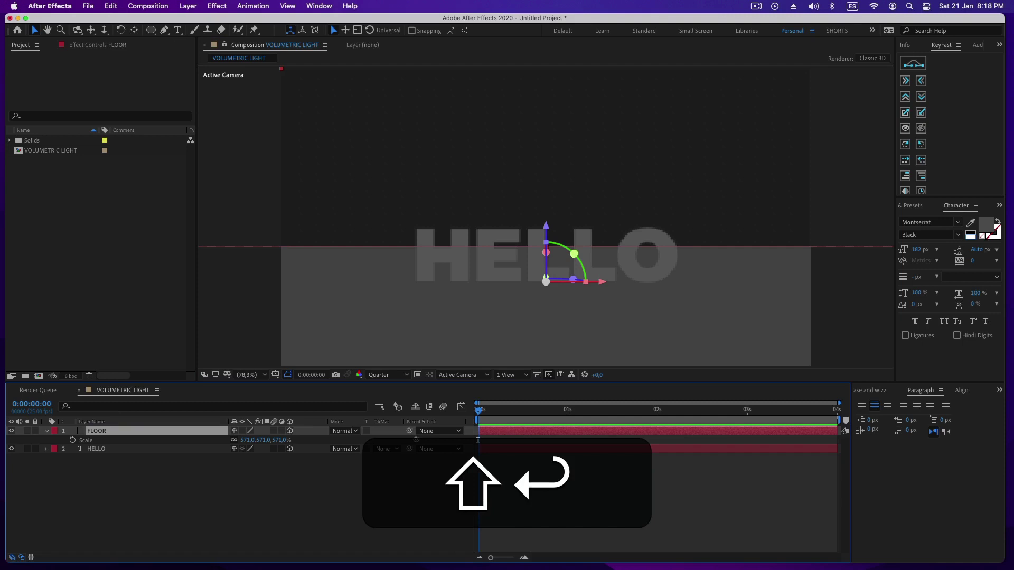
left_click(96, 449)
Pre-compose the HELLO layer into a TITLE comp and move FLOOR below it.
right_click(95, 449)
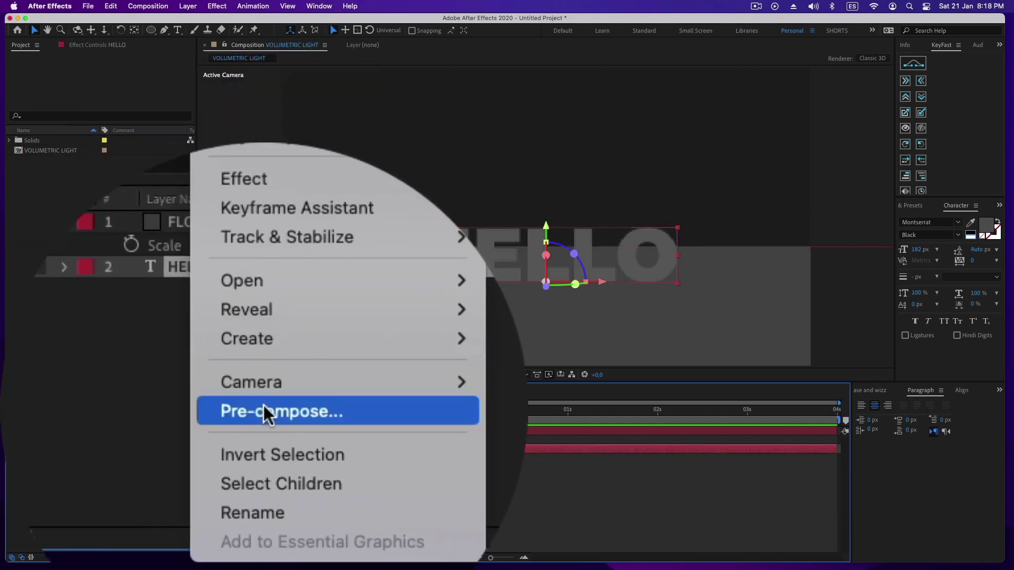
left_click(265, 423)
type("TITLE")
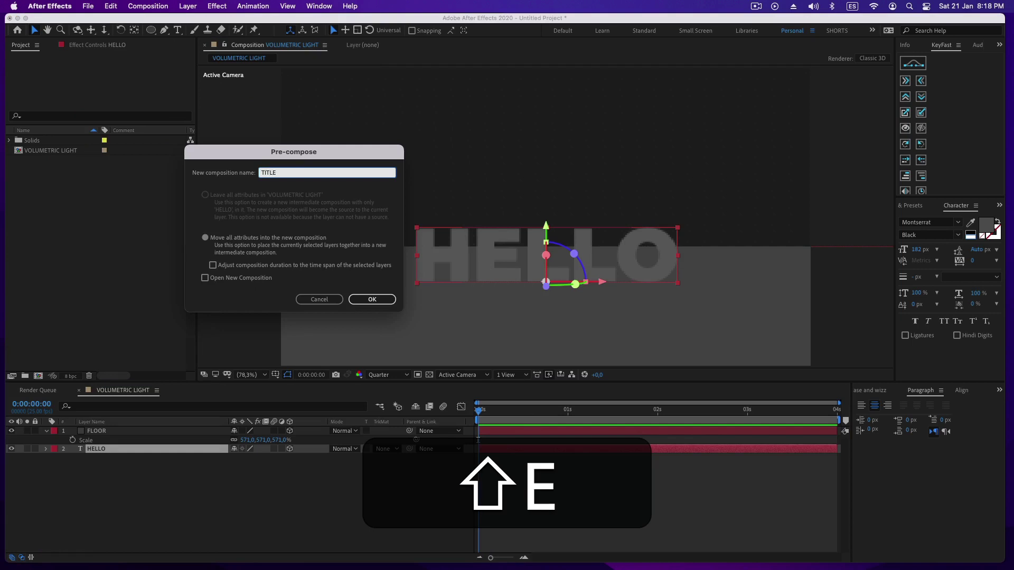
key("Return")
left_click_drag(110, 432, 108, 455)
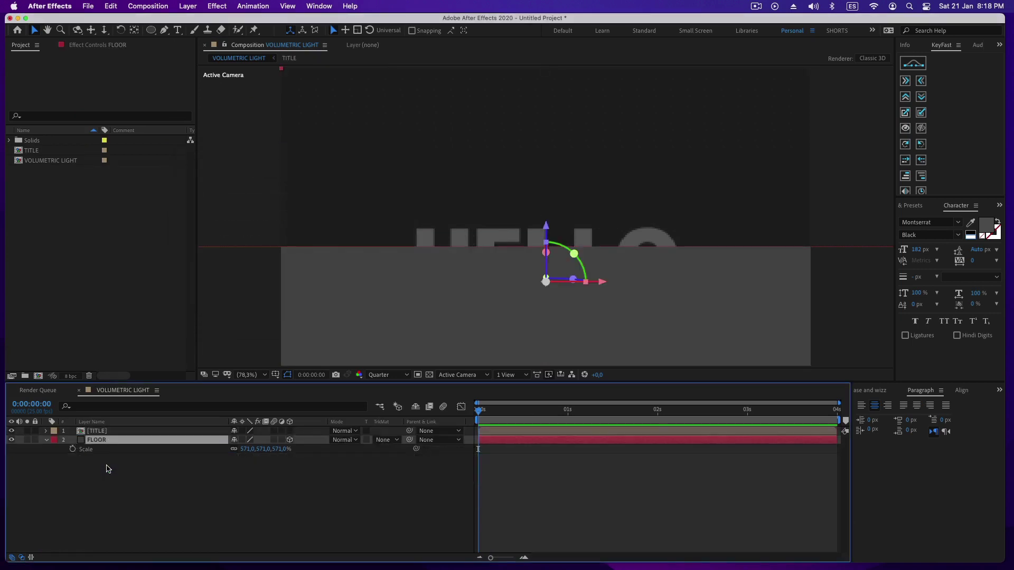
Create a black solid below FLOOR and name it BG.
left_click(188, 6)
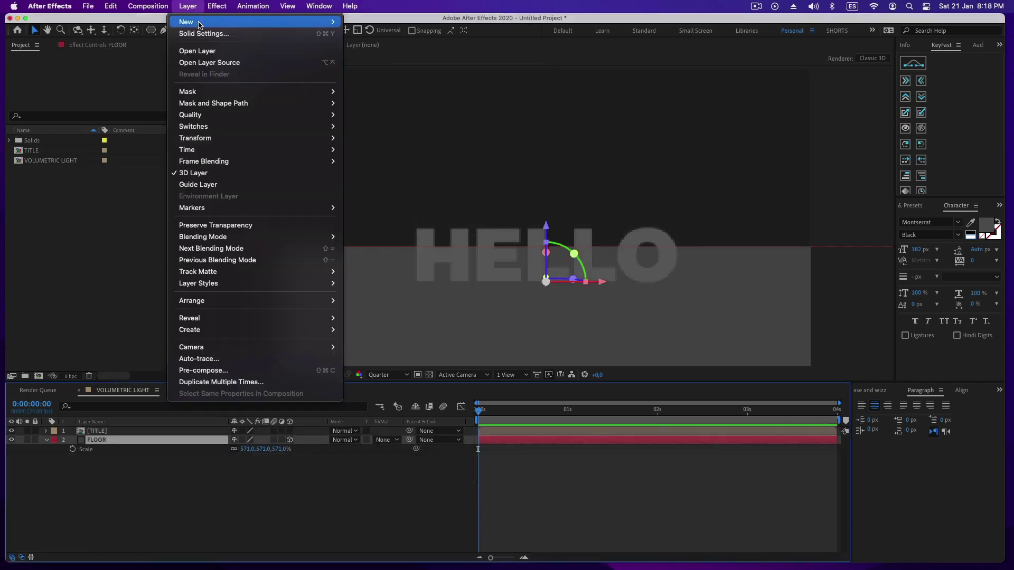
mouse_move(195, 16)
left_click(420, 29)
left_click(275, 237)
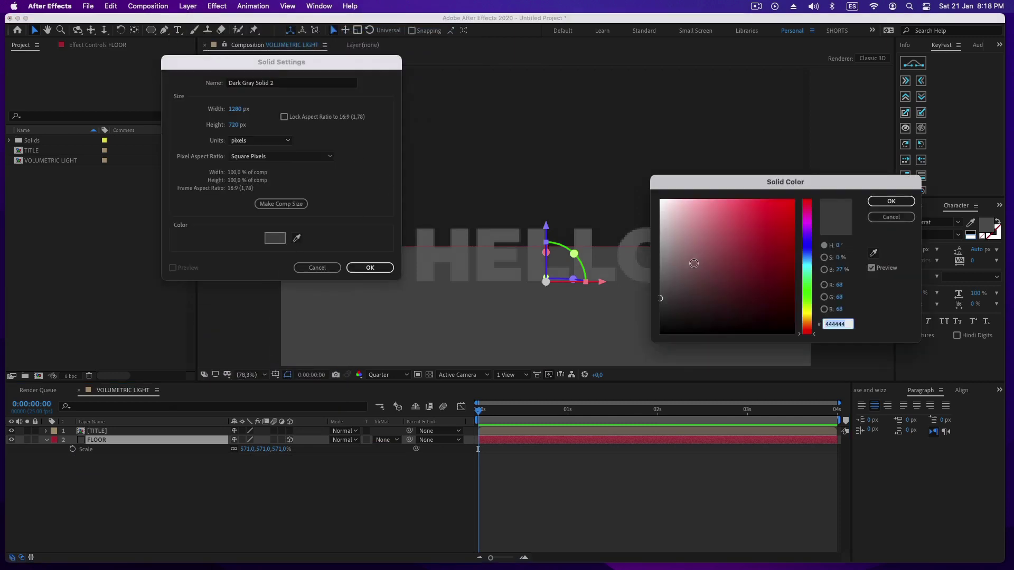
left_click_drag(694, 263, 625, 341)
left_click(891, 201)
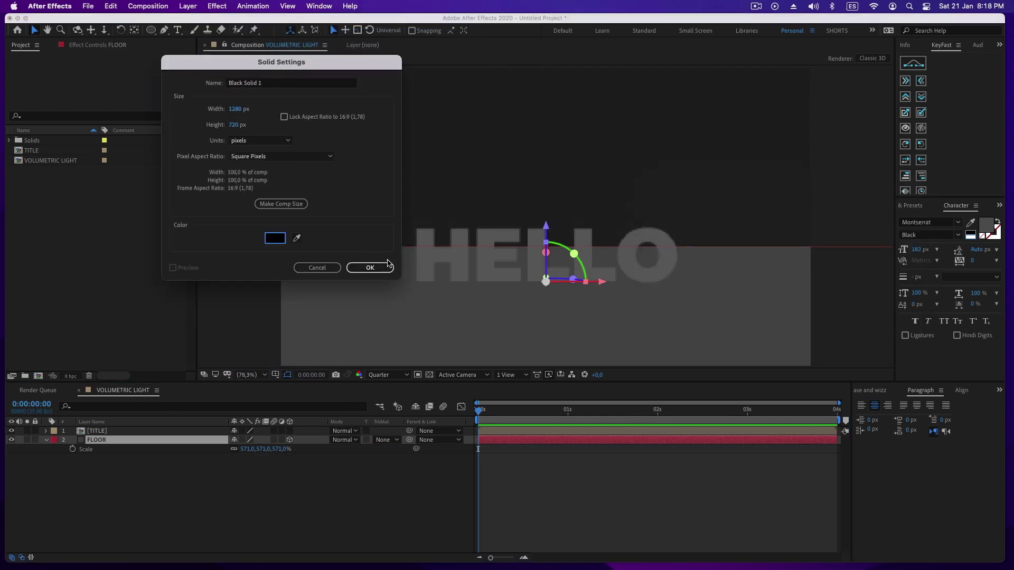
left_click(370, 267)
left_click_drag(123, 439, 105, 459)
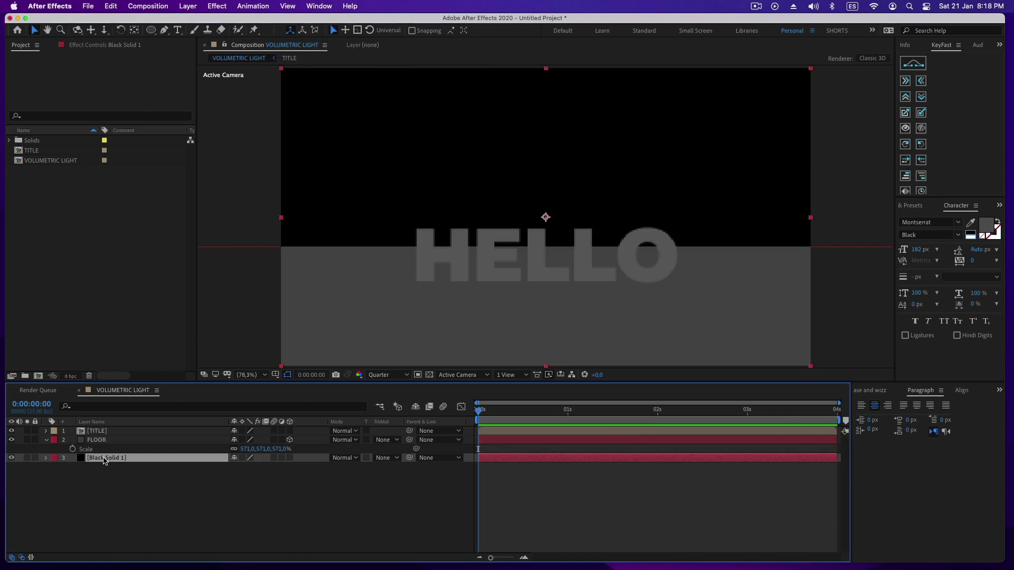
key("Return")
type("BG")
key("Return")
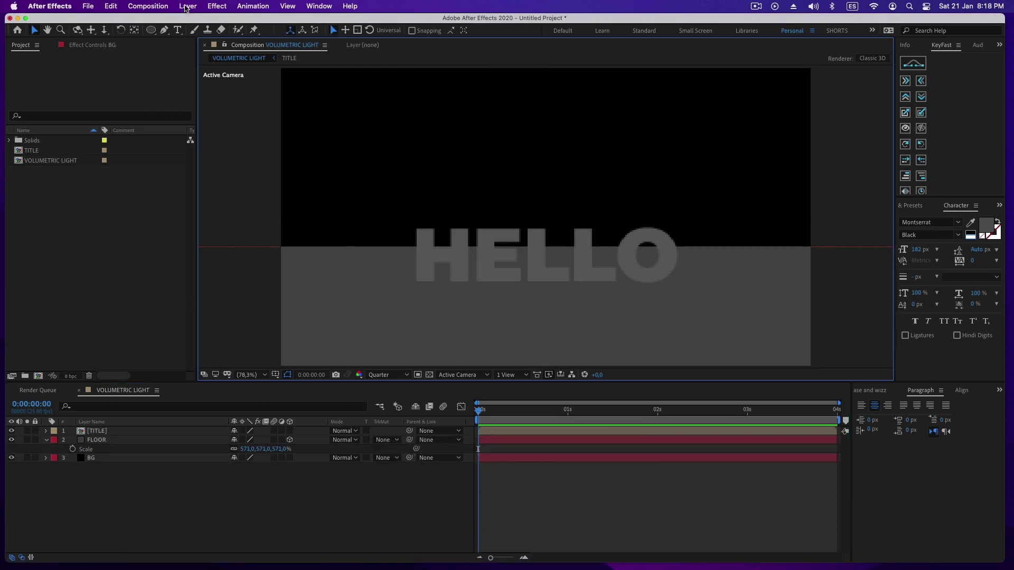
Add a point light to the composition.
left_click(188, 5)
mouse_move(264, 22)
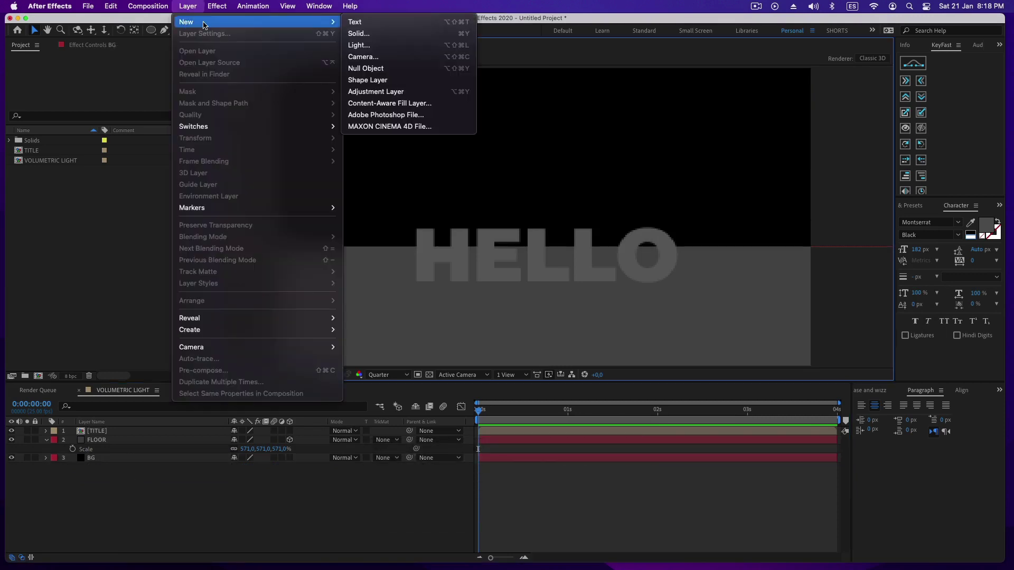
left_click(397, 46)
left_click(142, 182)
left_click(127, 216)
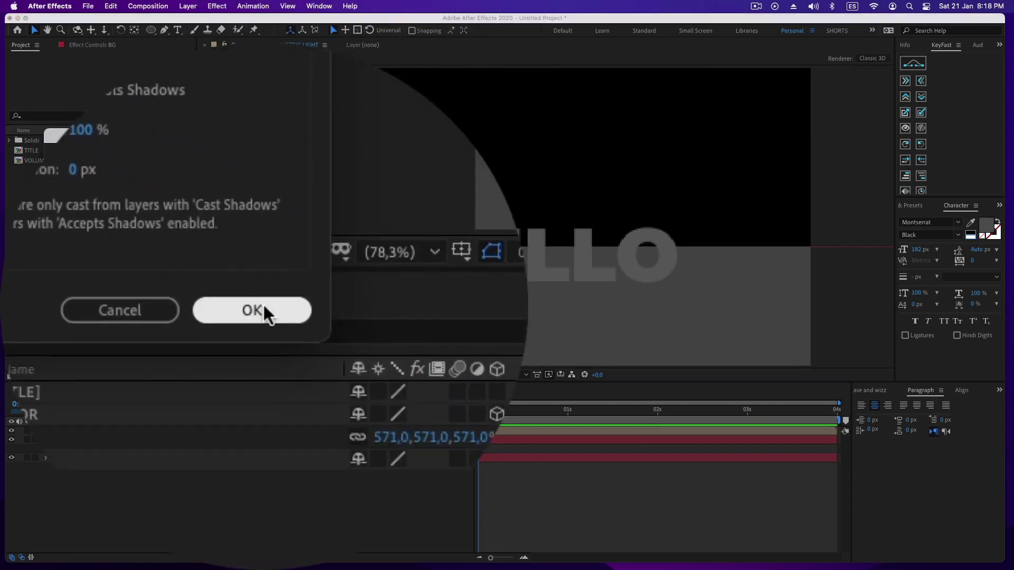
left_click(265, 312)
Push the point light back behind the title in Custom View 1.
left_click(96, 440)
left_click(457, 375)
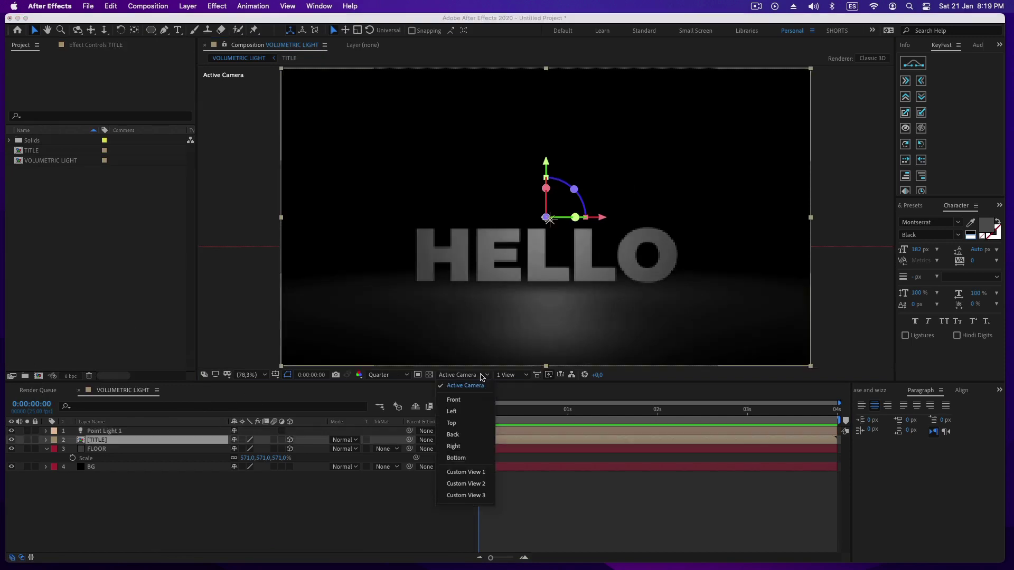
left_click(459, 472)
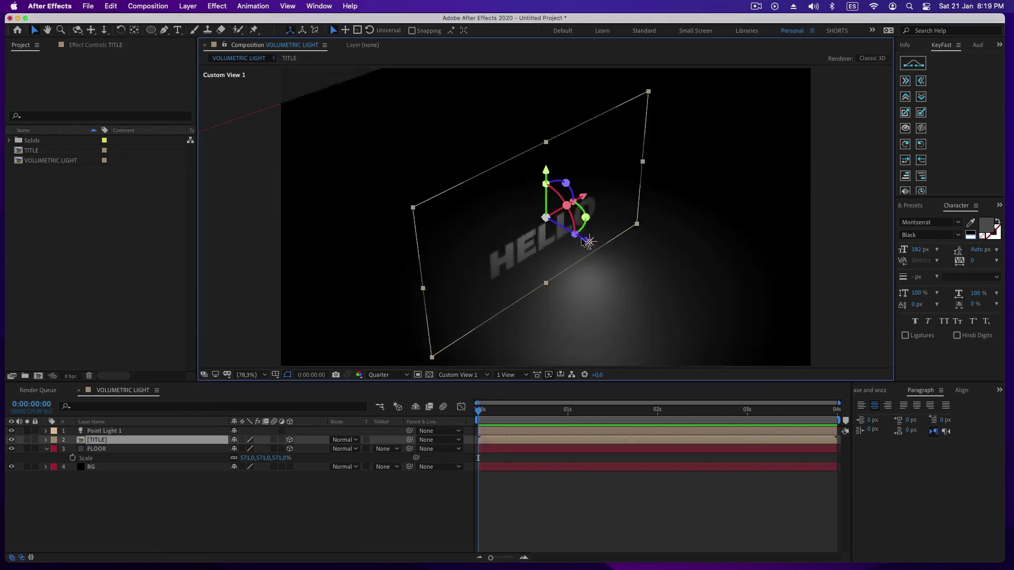
key("super+z")
left_click_drag(533, 201, 403, 167)
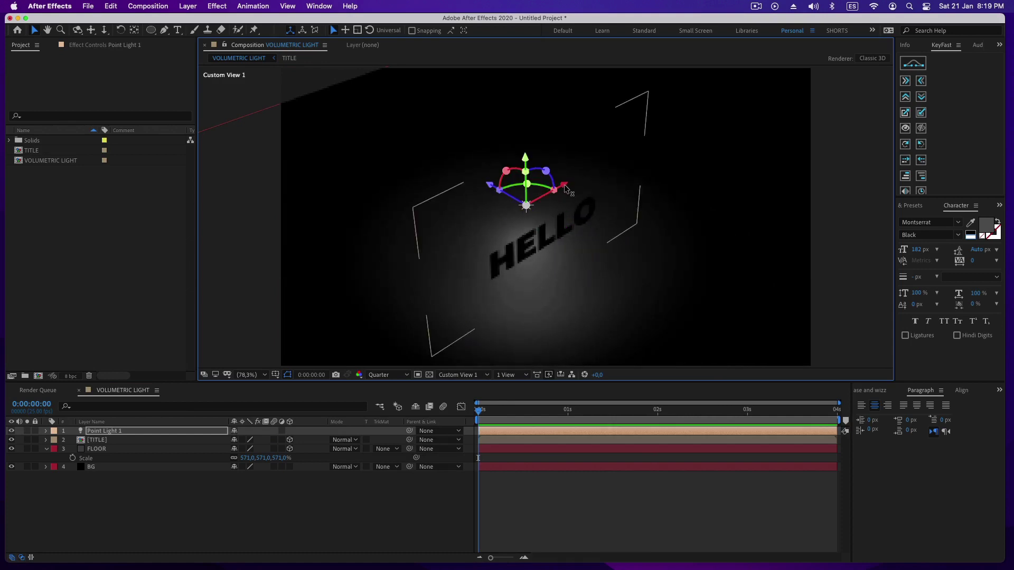
Turn on Casts Shadows for the TITLE layer and return to the Active Camera view.
left_click(97, 440)
key("a")
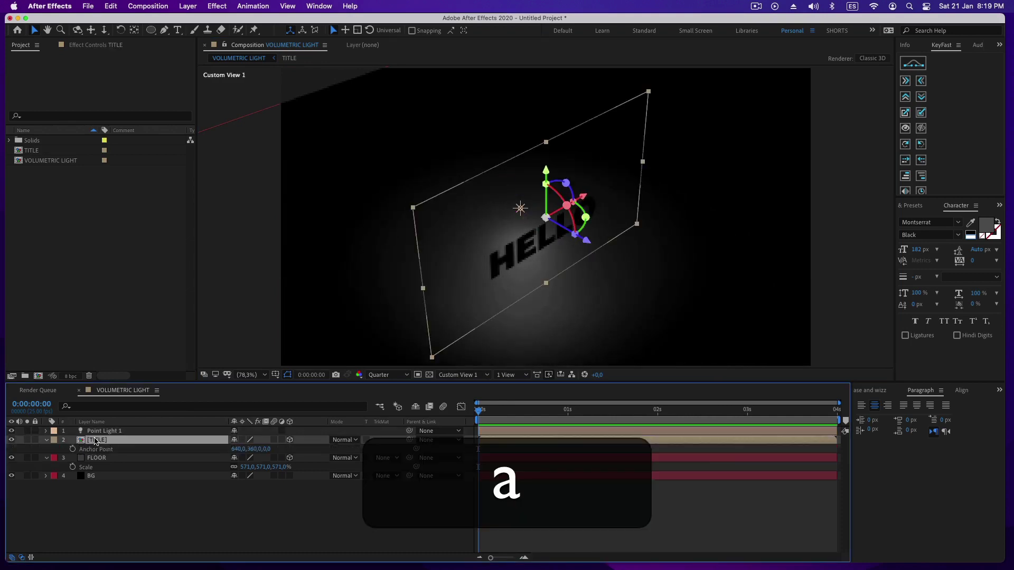
key("a")
left_click(234, 459)
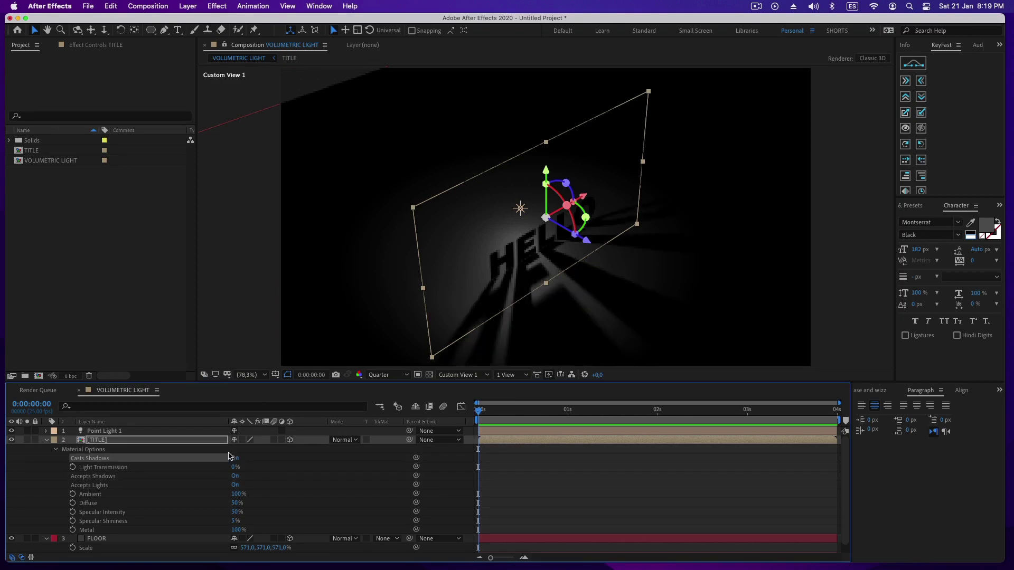
left_click(472, 375)
left_click(460, 386)
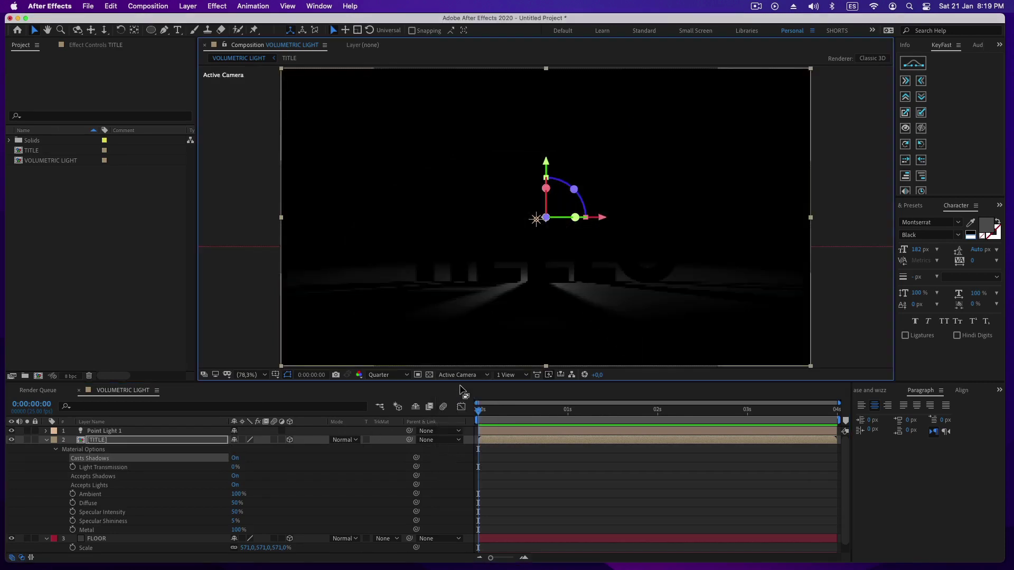
left_click(187, 6)
Add a camera with the 28 mm preset.
mouse_move(201, 19)
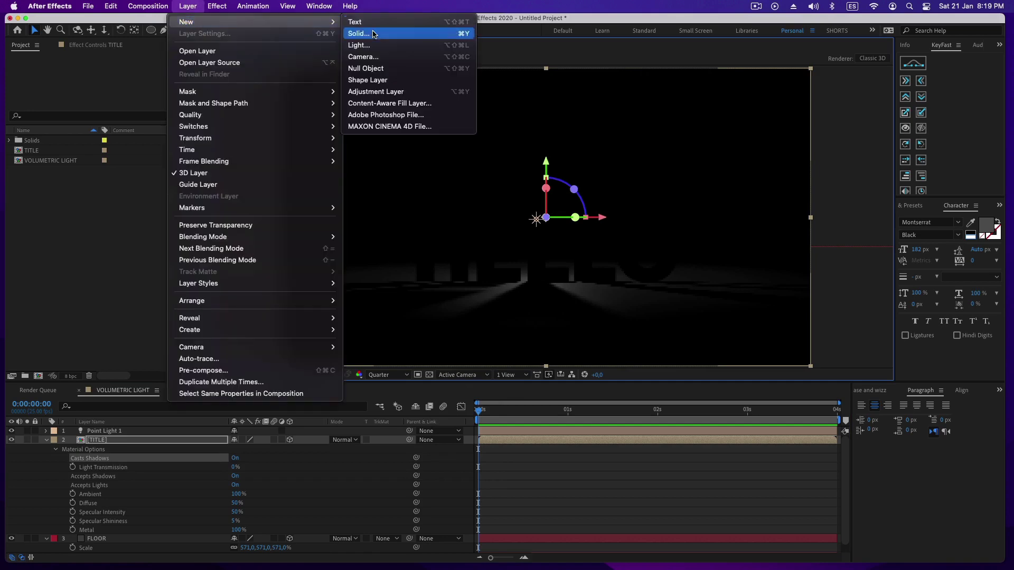
left_click(365, 57)
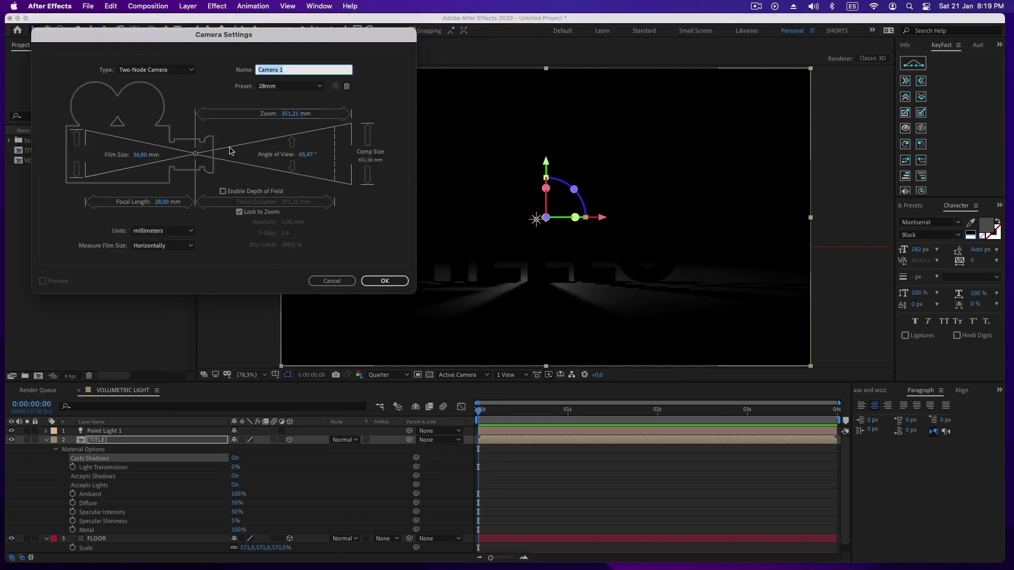
left_click(391, 284)
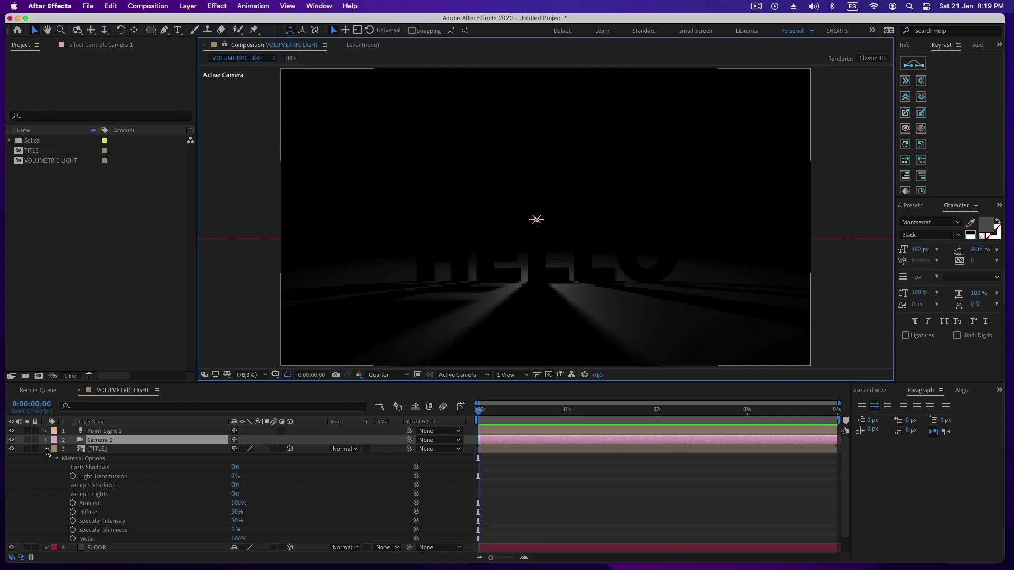
left_click(46, 449)
Add a null object, parent Camera 1 to it, and name it CAMERA CONTROL.
left_click(188, 5)
mouse_move(201, 19)
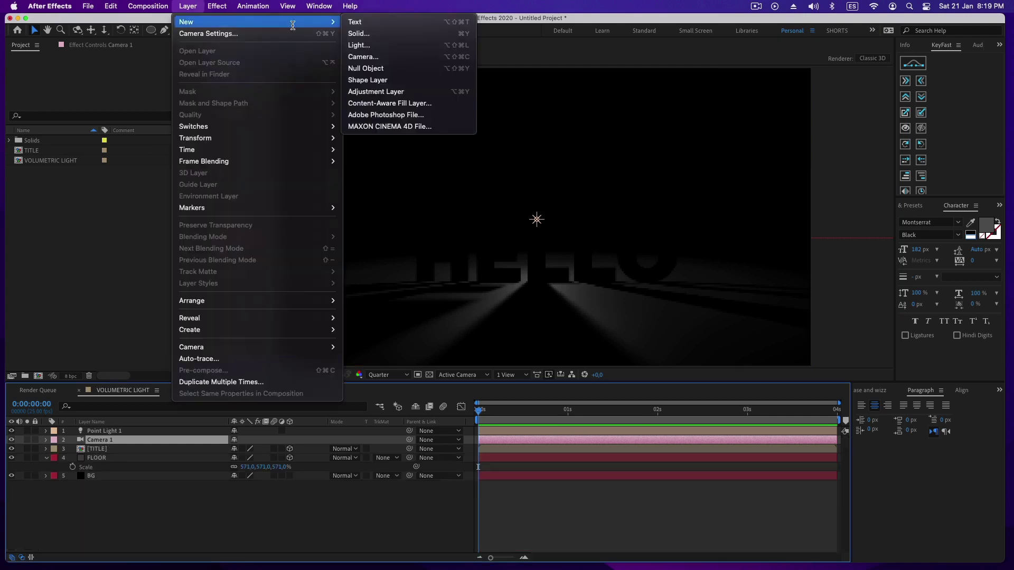
left_click(360, 170)
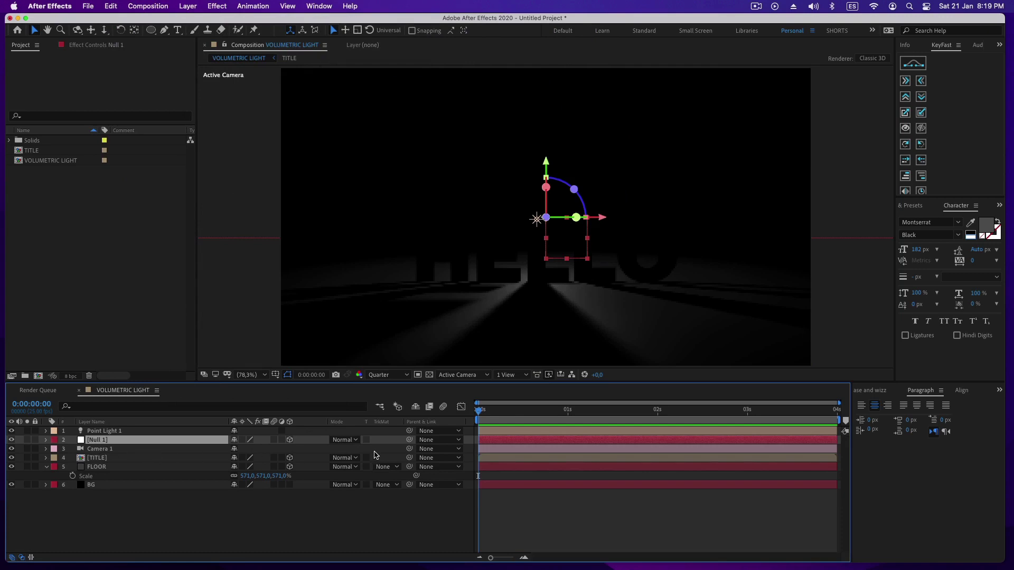
left_click_drag(393, 450, 96, 442)
key("Return")
type("CAMERA CONTROL")
key("shift+Return")
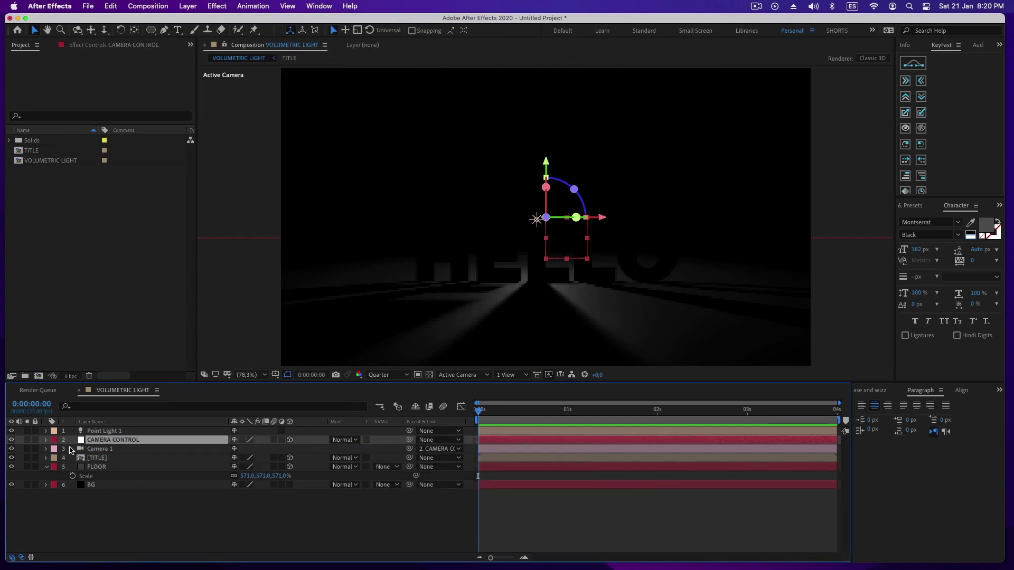
Label Camera 1 and CAMERA CONTROL blue and tilt the null -6° on X.
left_click(71, 448, "shift")
left_click(53, 449)
left_click(69, 468)
left_click(106, 441)
key("r")
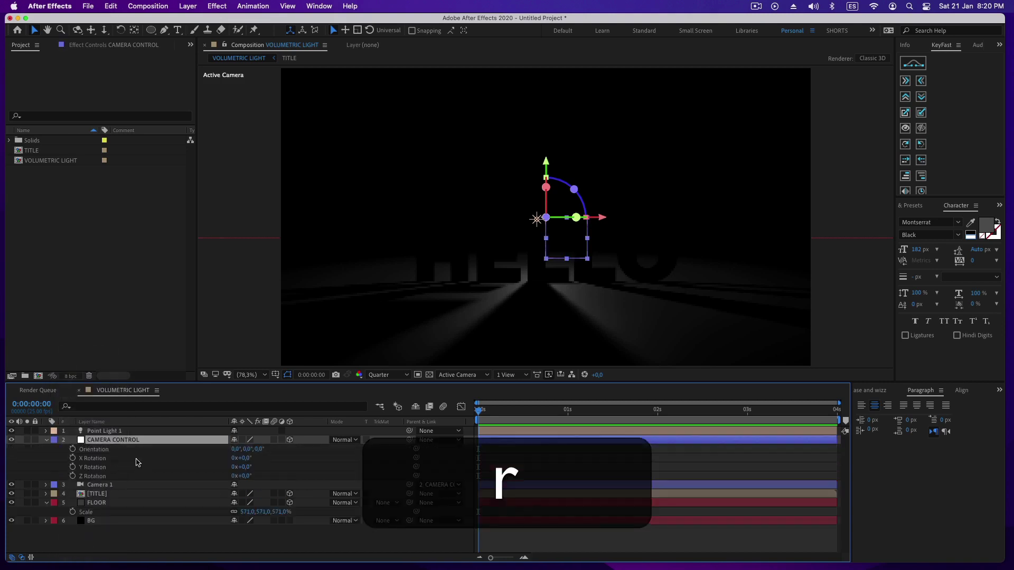
left_click_drag(242, 459, 240, 461)
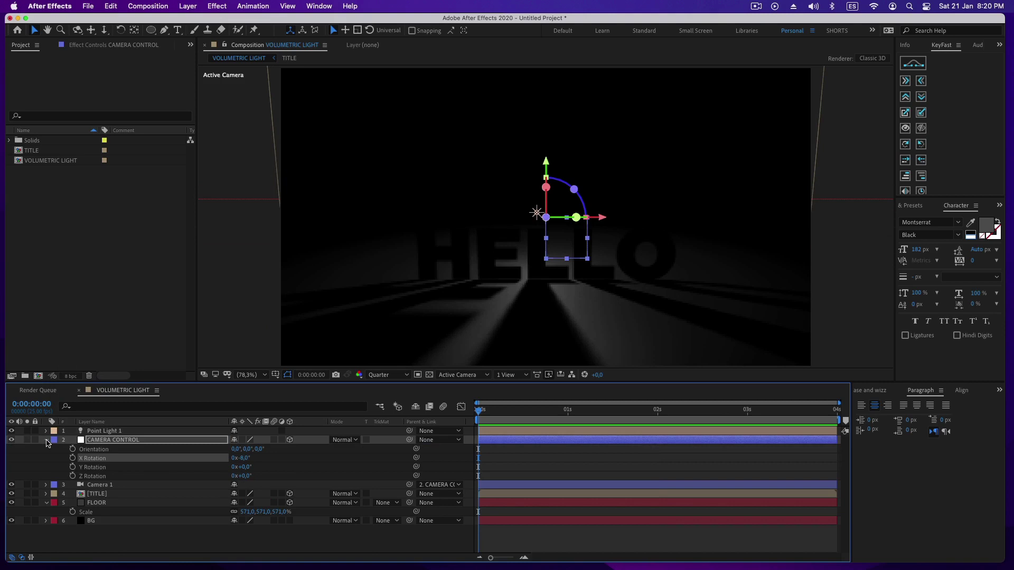
left_click(47, 442)
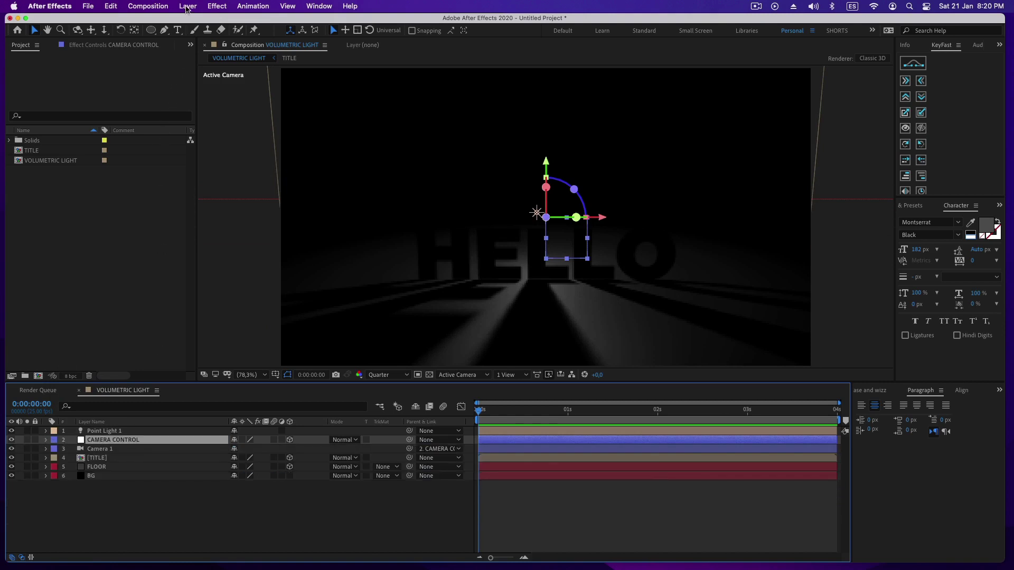
Create a white solid and mask it to a circle around the light.
left_click(187, 6)
mouse_move(317, 21)
left_click(356, 33)
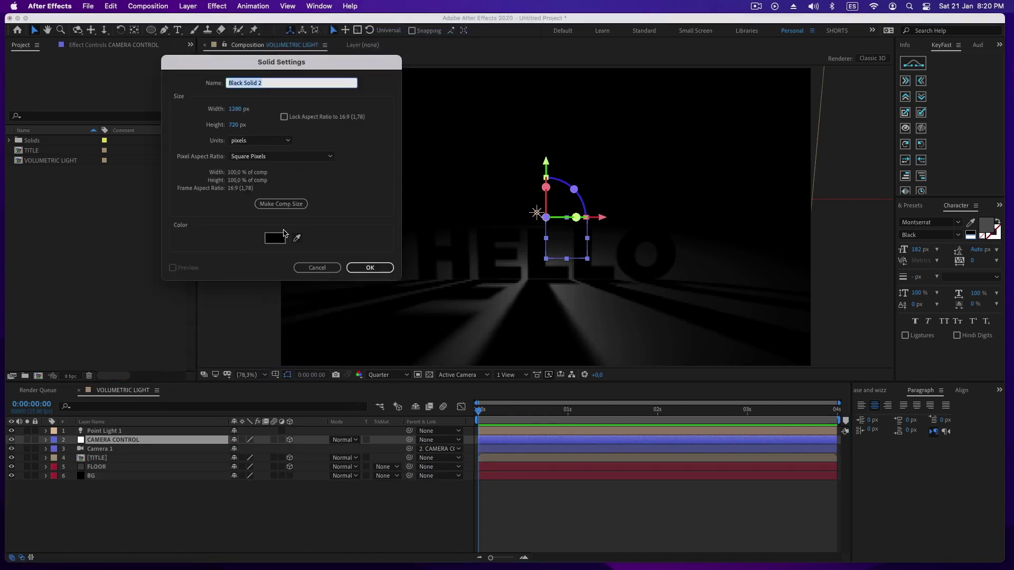
left_click(284, 233)
left_click_drag(661, 244, 625, 187)
left_click(891, 201)
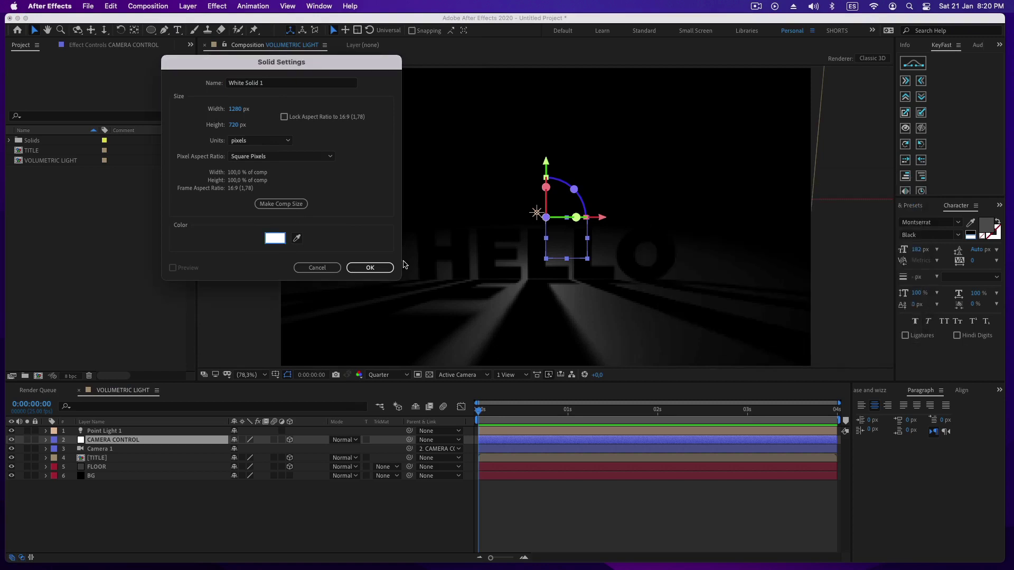
left_click(376, 268)
key("q")
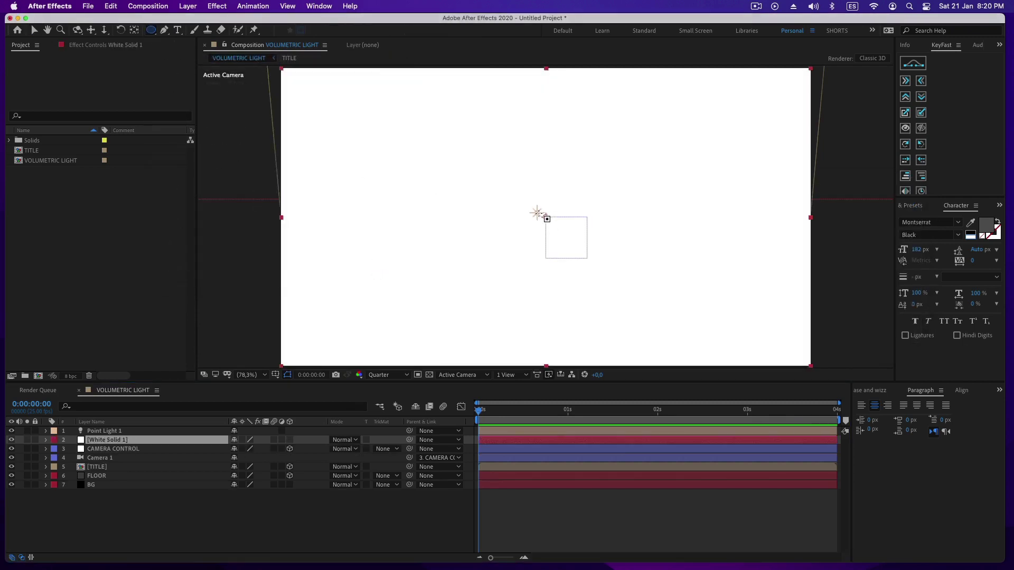
left_click_drag(546, 217, 583, 180)
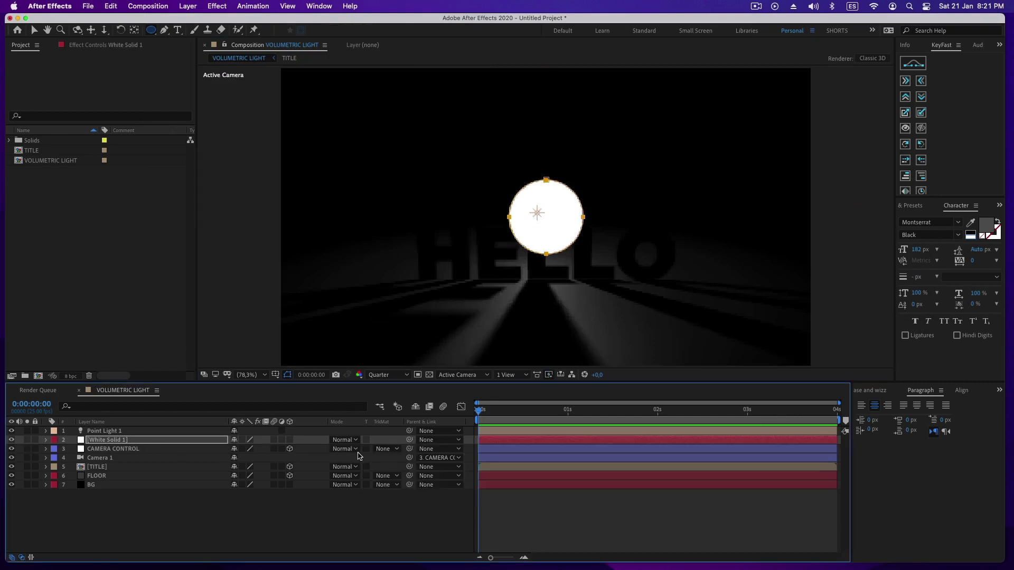
Make the white circle 3D, set Accepts Lights Off, and move it to Z 204.1.
left_click(289, 440)
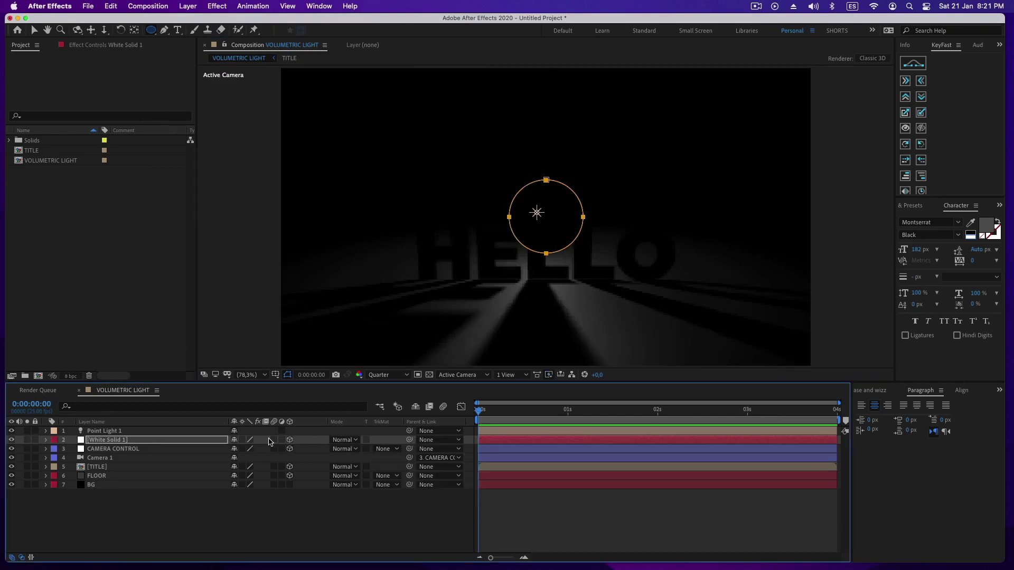
key("a")
key("a")
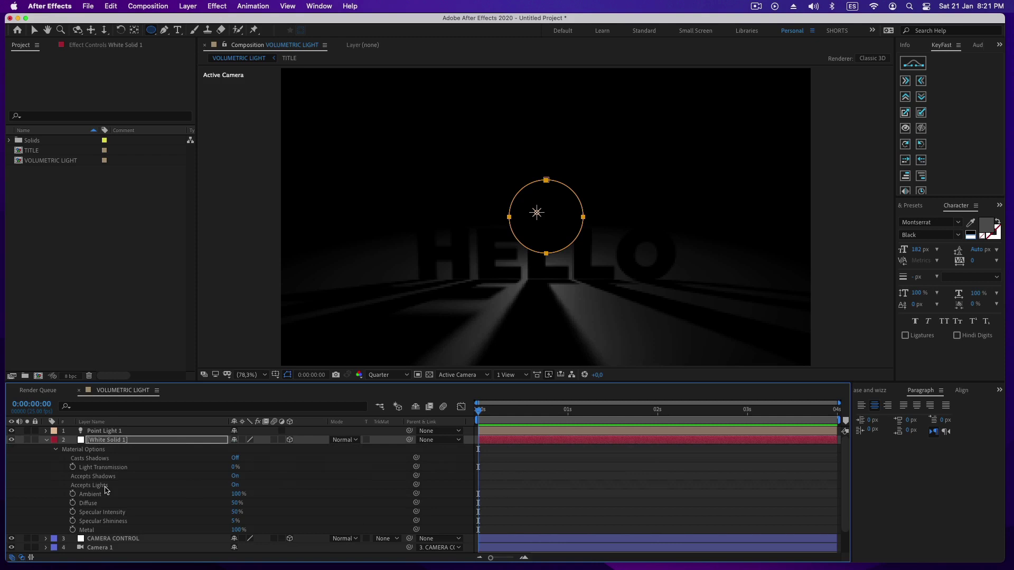
left_click(235, 485)
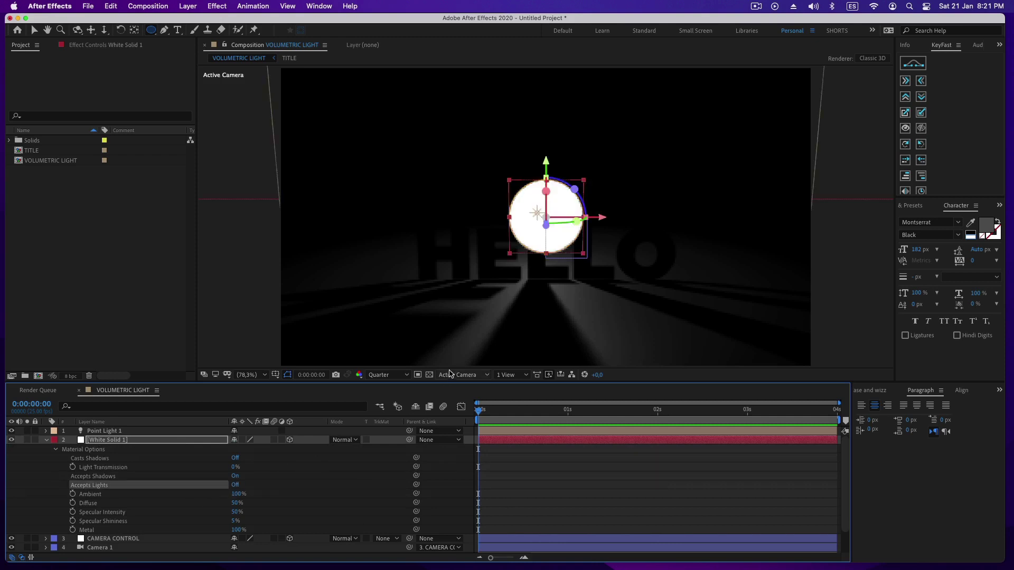
left_click(480, 376)
left_click(473, 487)
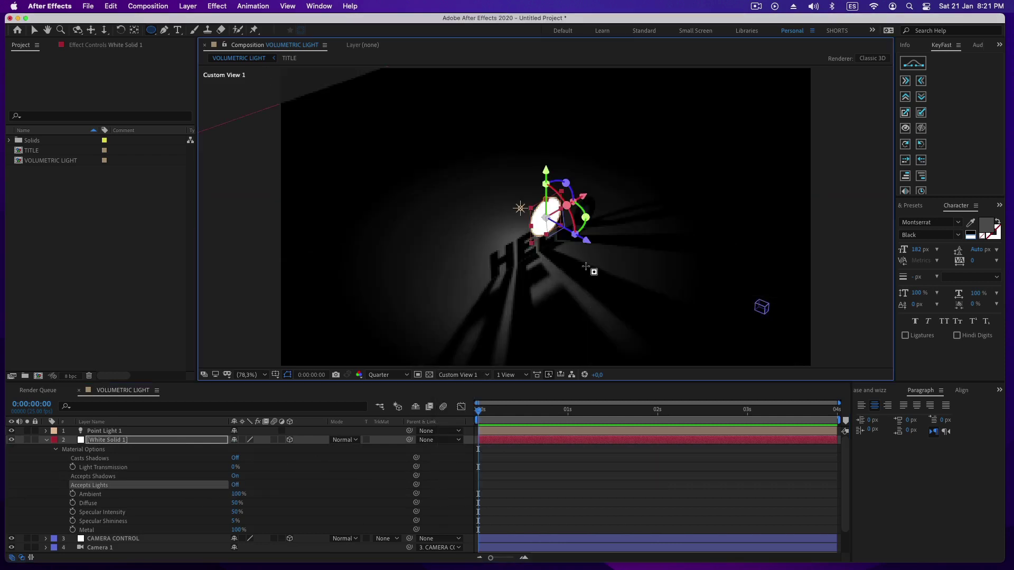
left_click(35, 30)
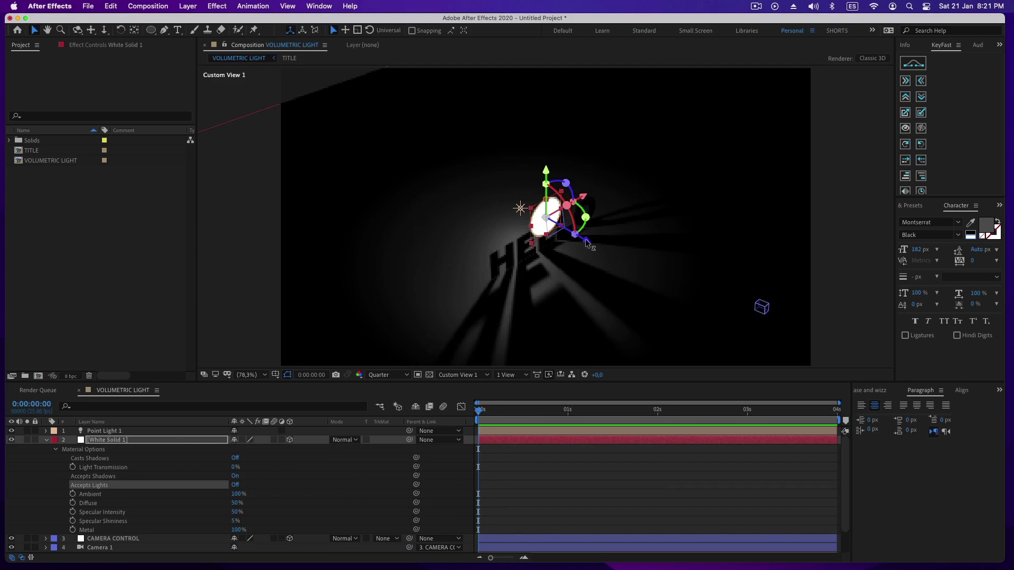
left_click_drag(585, 240, 507, 212)
left_click(470, 375)
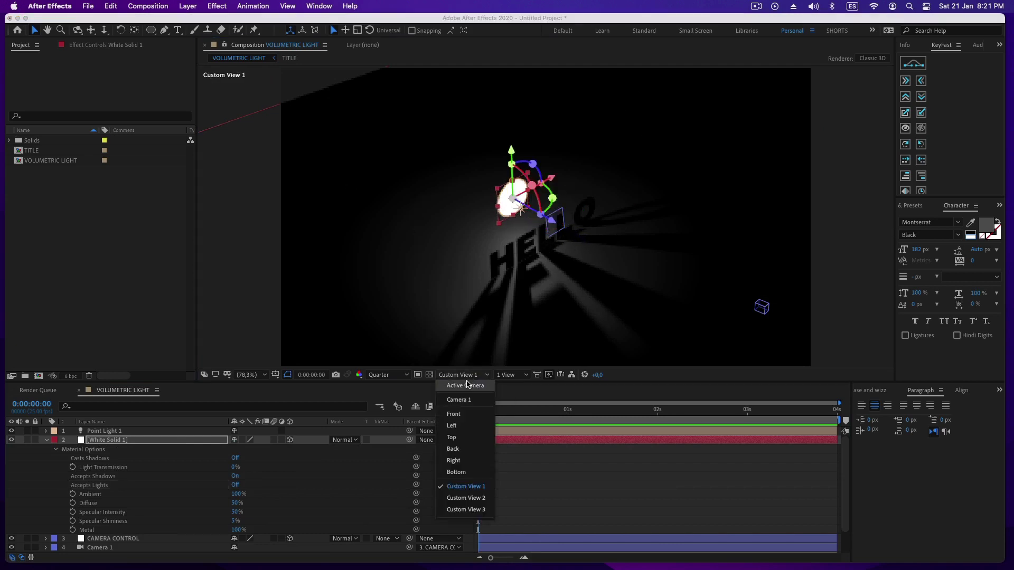
left_click(470, 392)
Add an adjustment layer and apply CC Radial Fast Blur via the effect search.
left_click(192, 5)
mouse_move(191, 18)
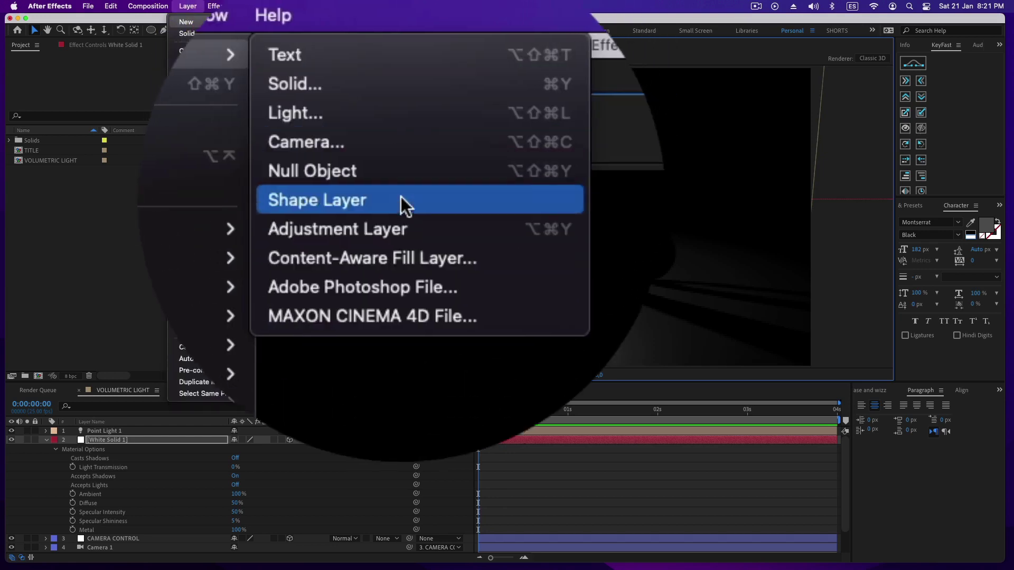
left_click(399, 93)
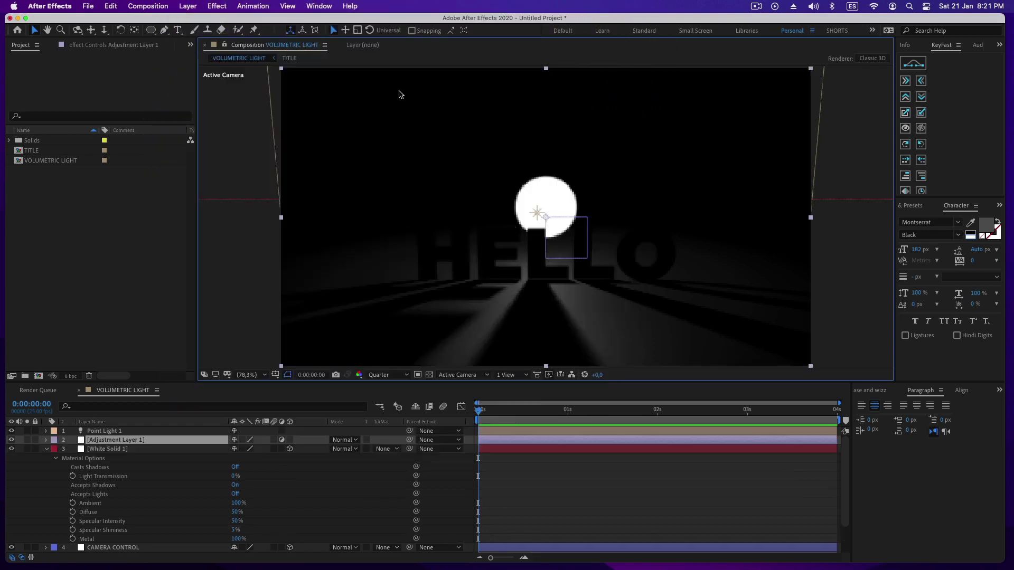
key("ctrl+space")
type("fast")
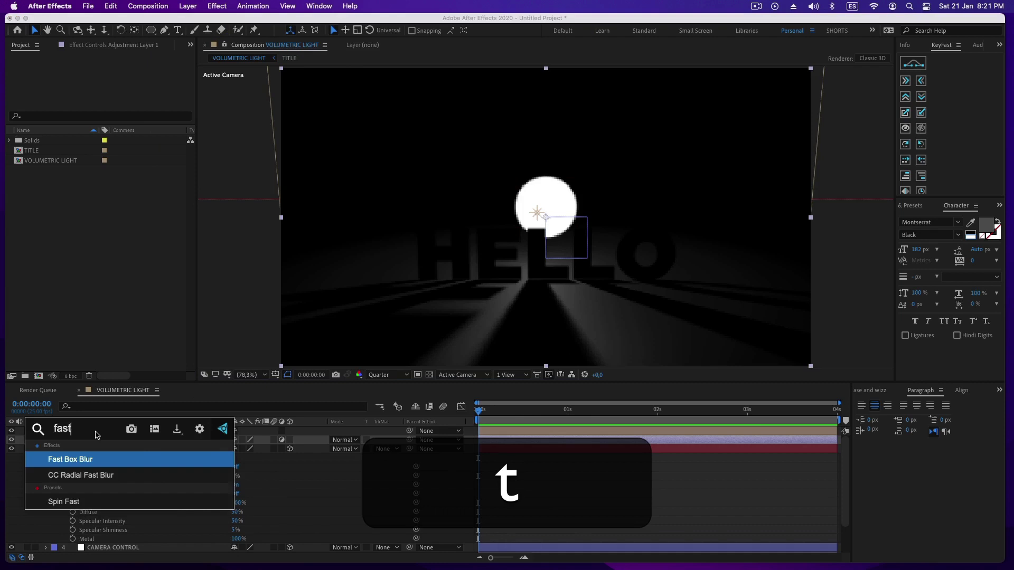
key("Down")
key("Return")
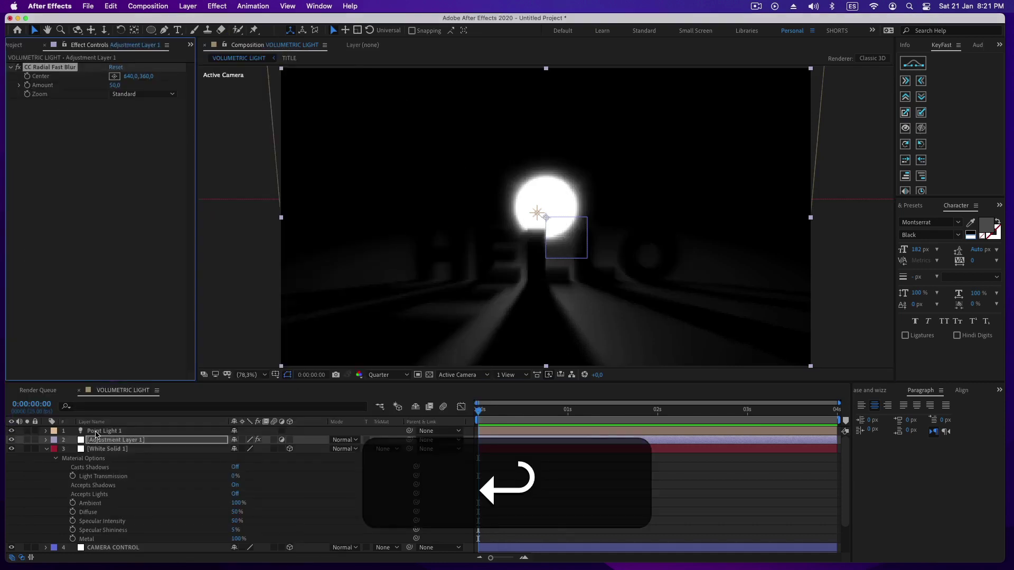
Set the blur's Zoom to Brightest and raise Amount to about 73.
left_click(264, 238)
left_click(266, 293)
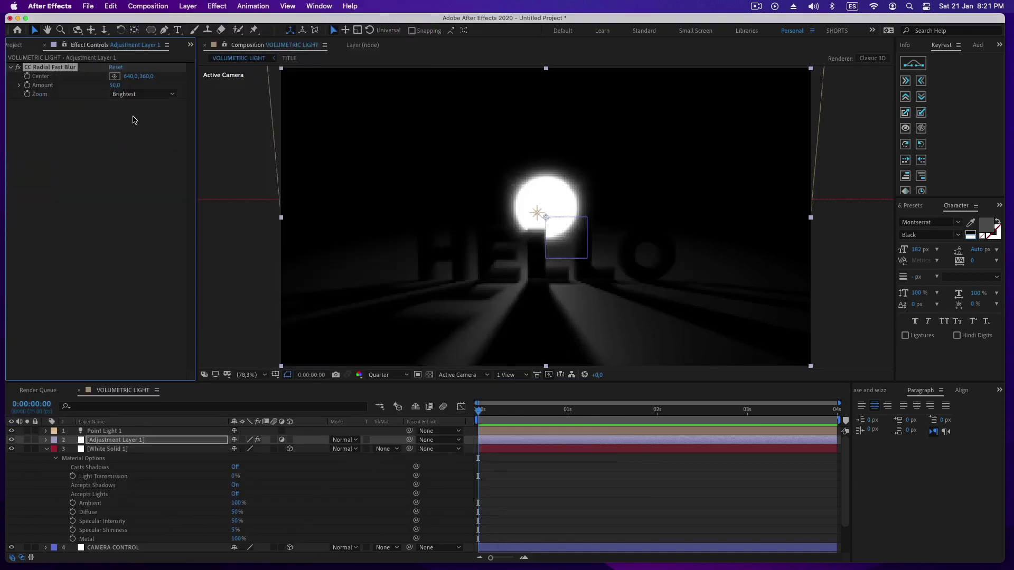
left_click_drag(112, 86, 125, 93)
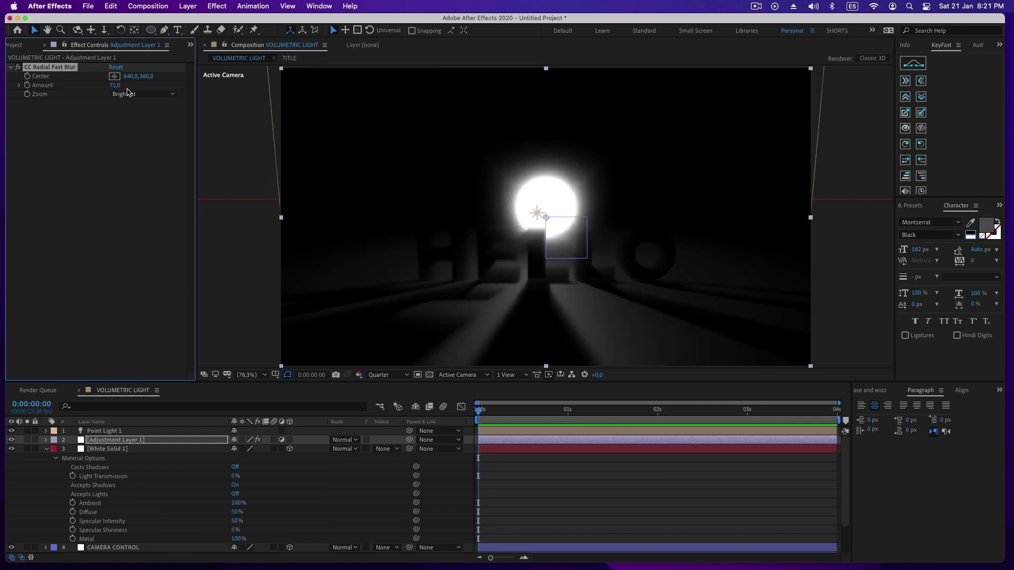
left_click(186, 6)
Add a null object and rename the white solid VOLUMETRIC LIGHT.
mouse_move(194, 21)
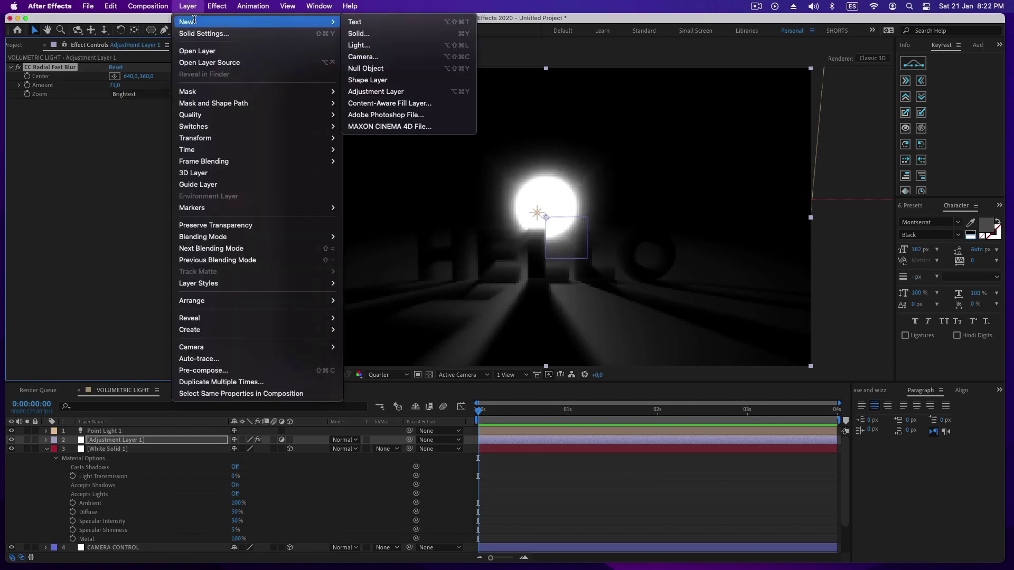
left_click(365, 68)
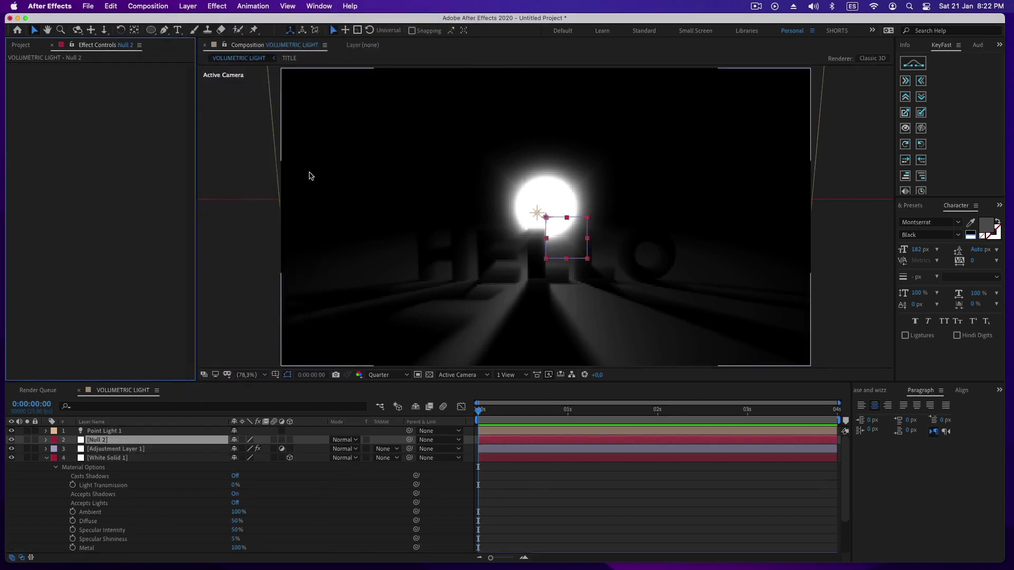
left_click(116, 459)
left_click(49, 458)
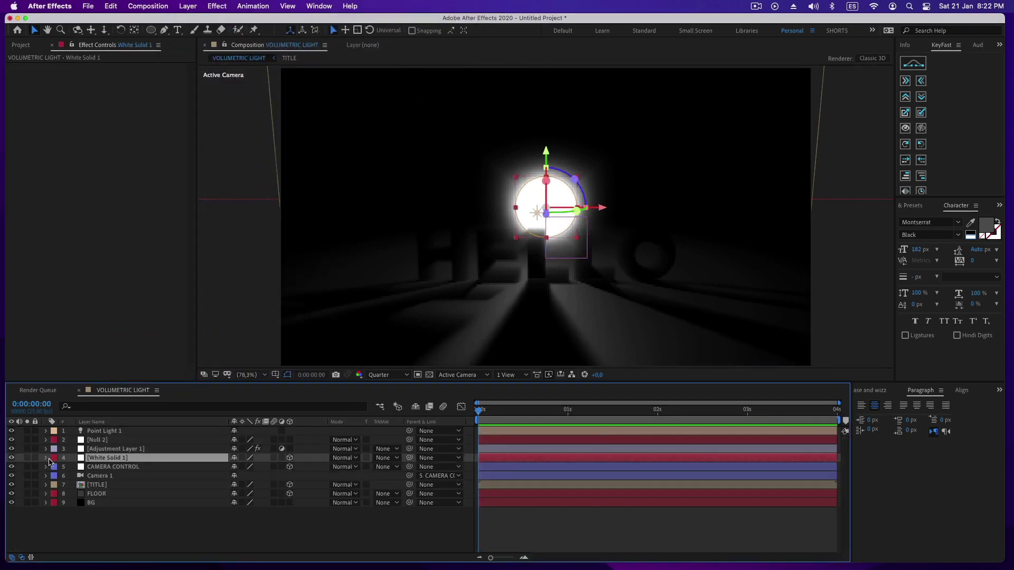
key("Return")
type("VOLUMETRIC")
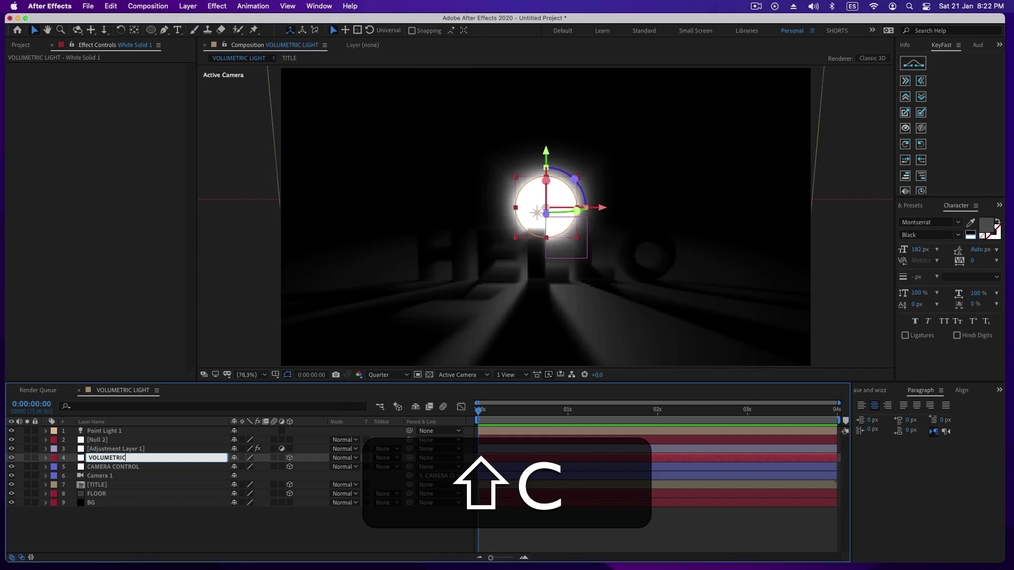
type(" LIGHT")
key("Return")
Rename the adjustment layer RADIAL FAST BLUR and Null 2 VOLUMETRIC POINT.
left_click(103, 449)
key("shift+Return")
type("RADIAL FAST BLUR")
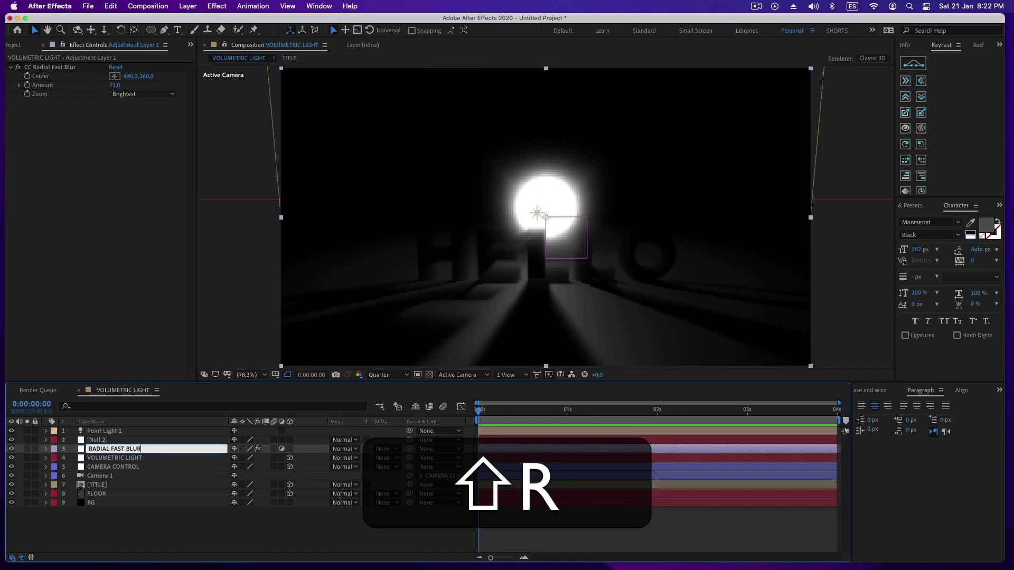
key("Return")
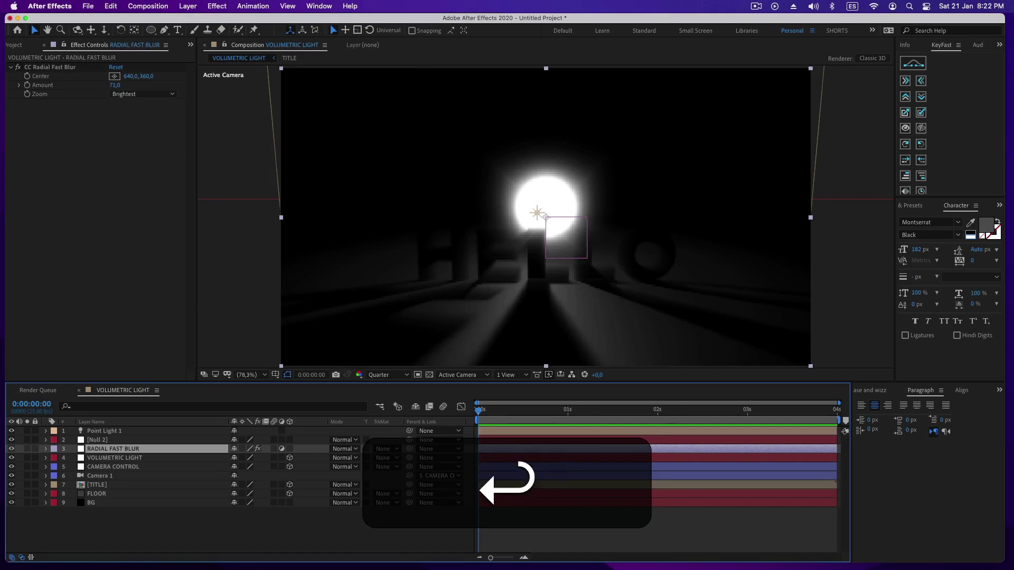
left_click(98, 441)
key("Return")
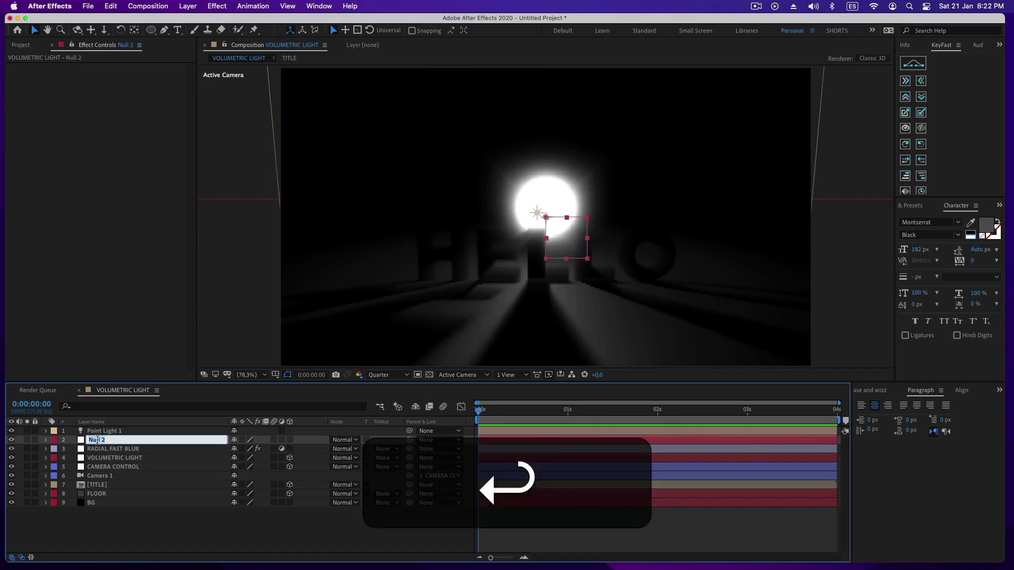
type("VOLUMETRIC POINT")
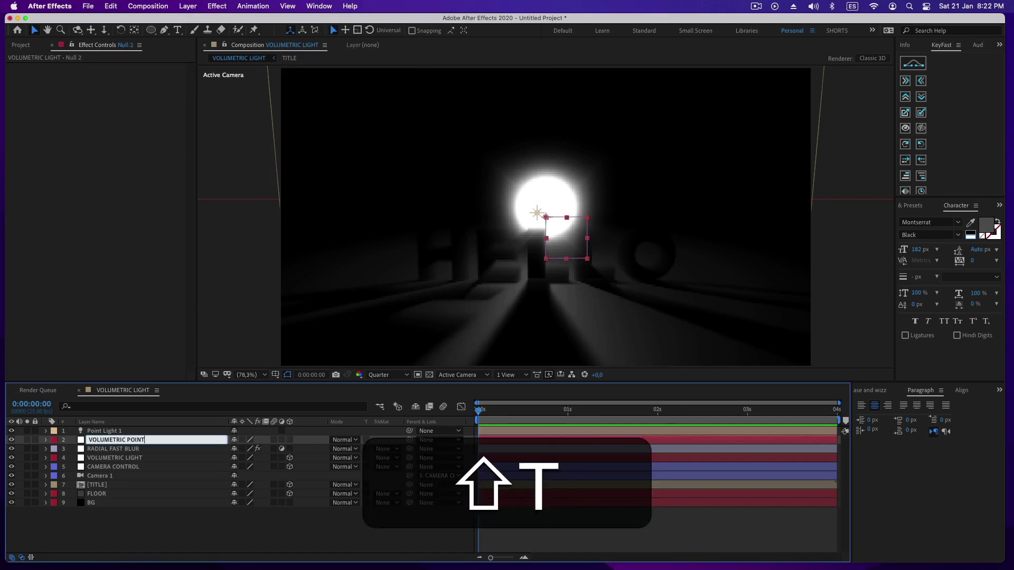
key("Return")
Make VOLUMETRIC POINT 3D and push it forward to Z 689.6 in Custom View 1.
left_click(289, 440)
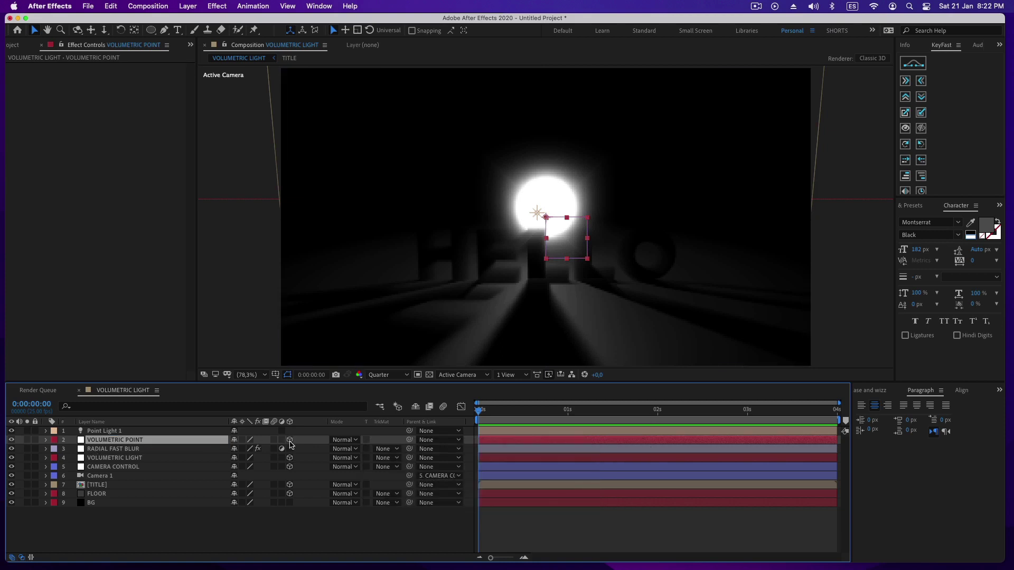
left_click(468, 376)
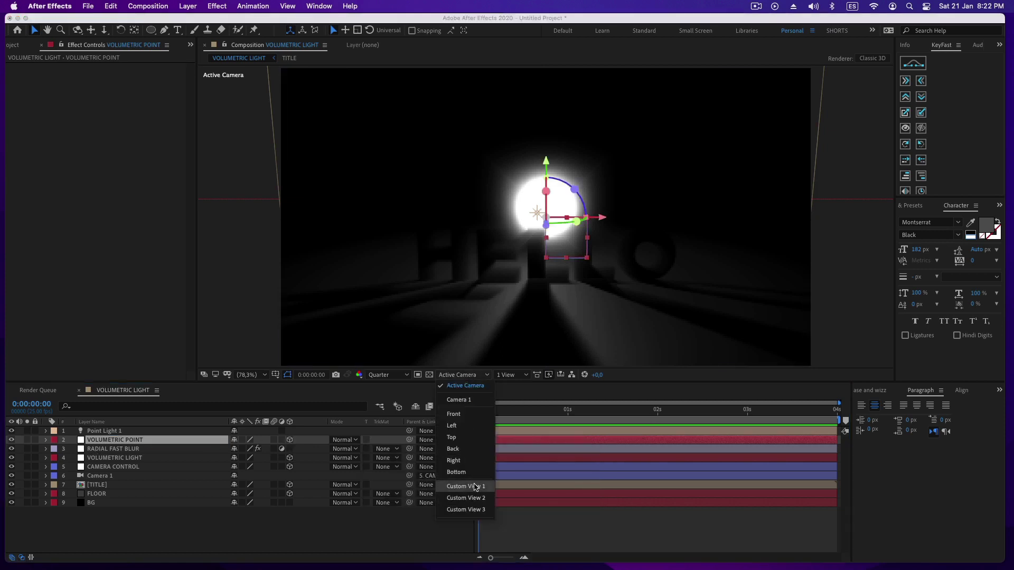
left_click(470, 486)
left_click_drag(585, 250, 322, 128)
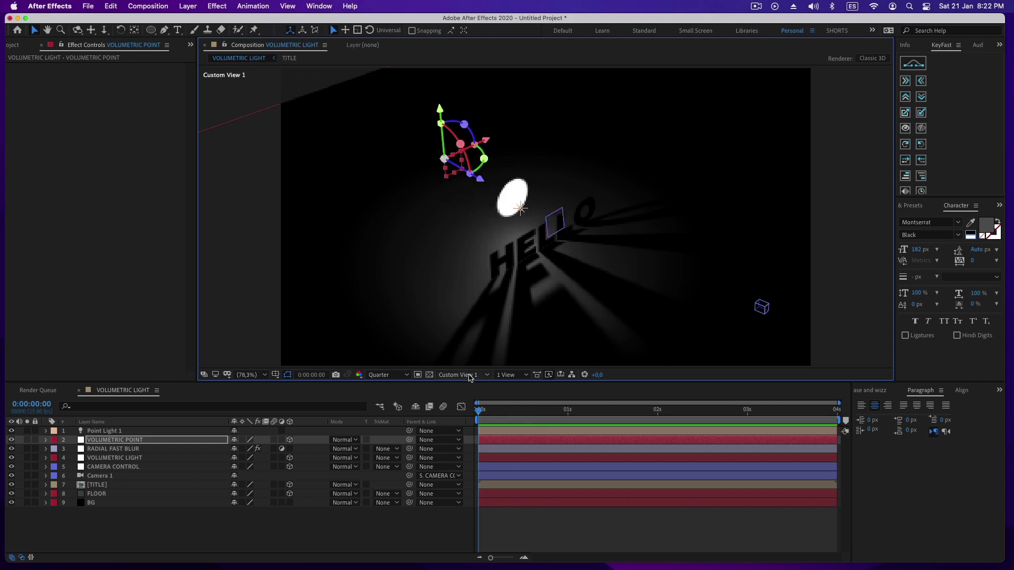
left_click(457, 374)
left_click(473, 386)
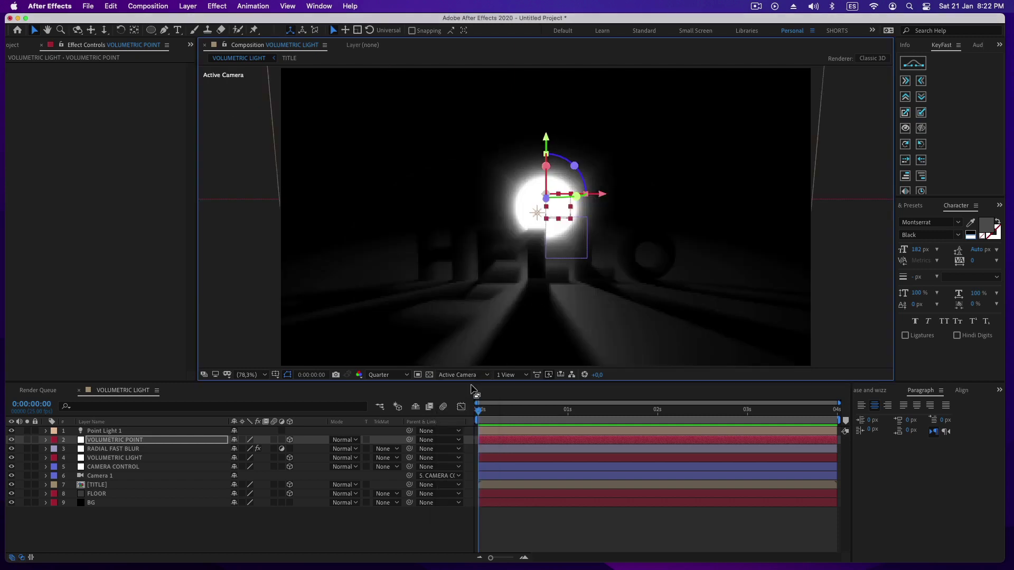
Give layers 2–4 the Peach label colour.
left_click(115, 458)
left_click(114, 440, "shift")
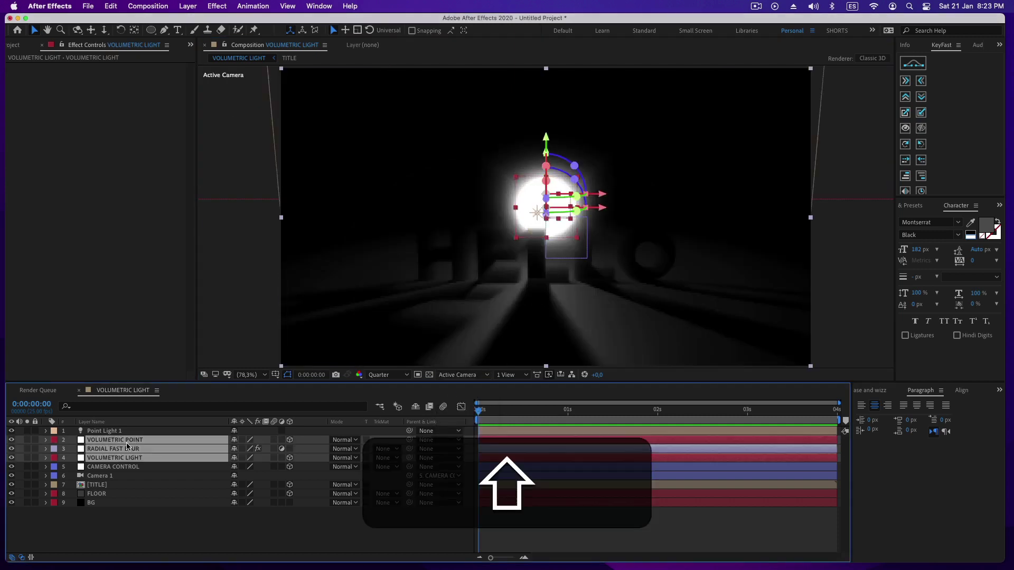
left_click(54, 449)
left_click(61, 443)
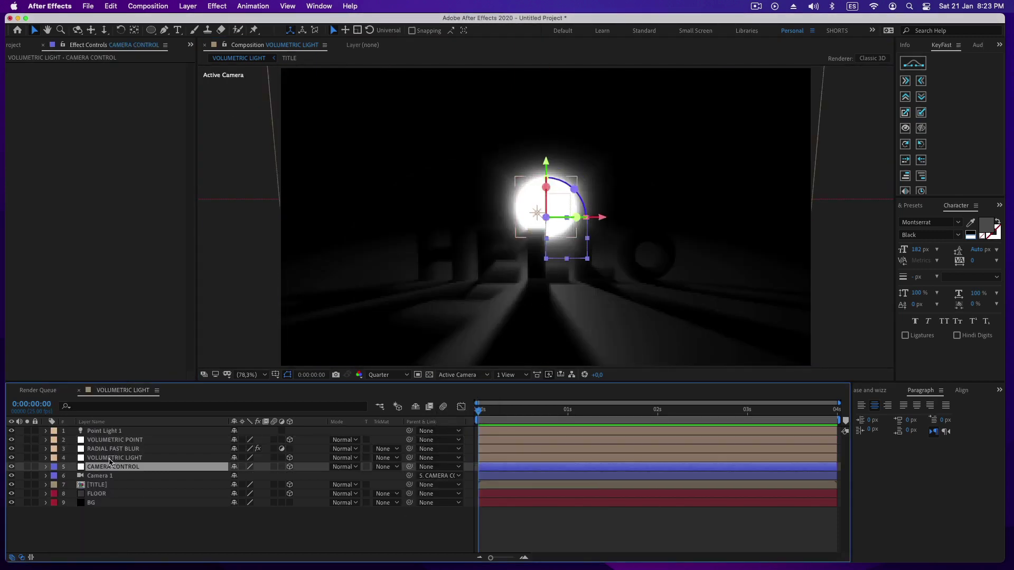
Drive the RADIAL FAST BLUR Center with thisComp.layer("VOLUMETRIC POINT").toComp([0,0,0]);.
left_click(105, 447)
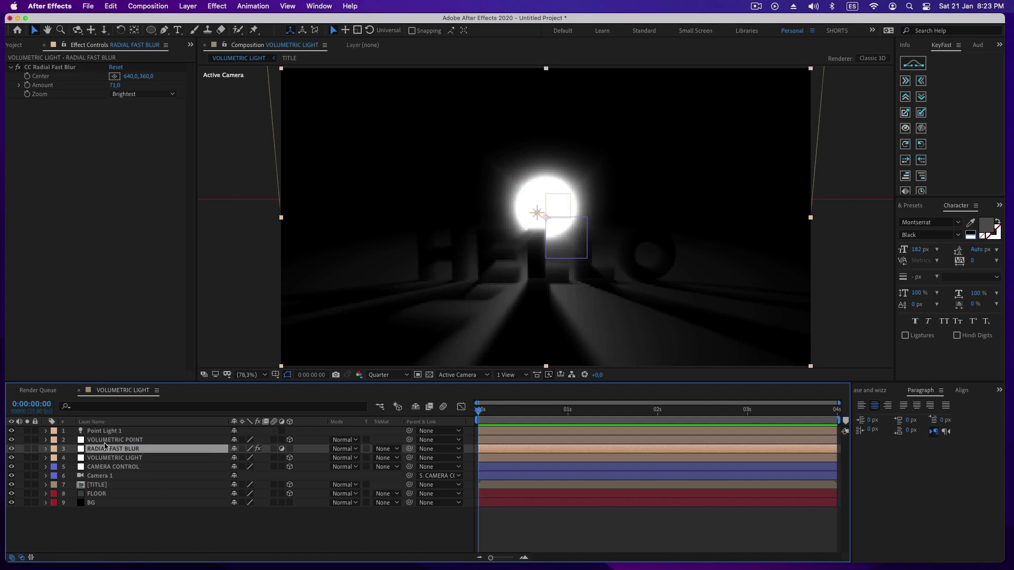
left_click(27, 76, "alt")
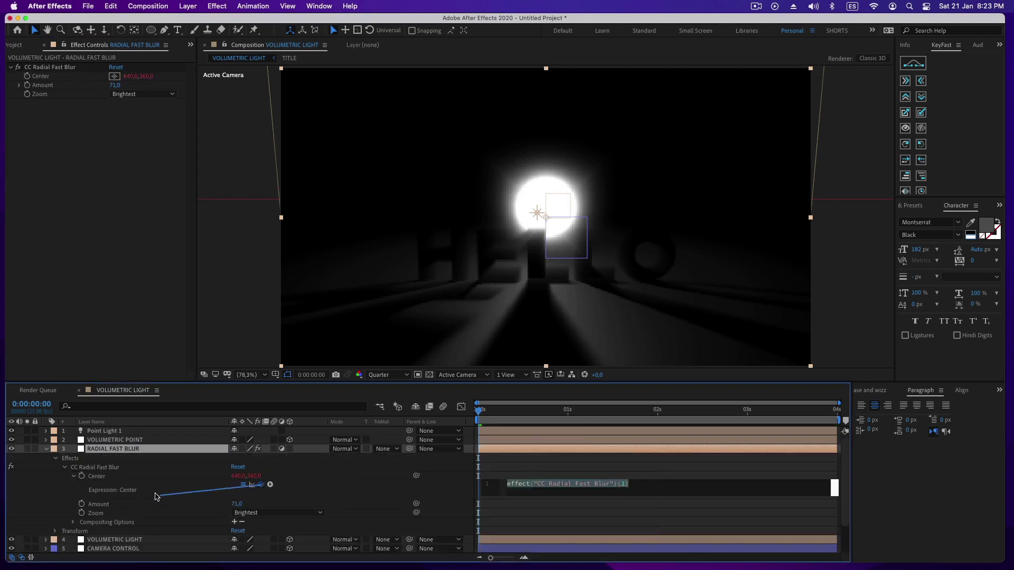
left_click_drag(157, 497, 147, 443)
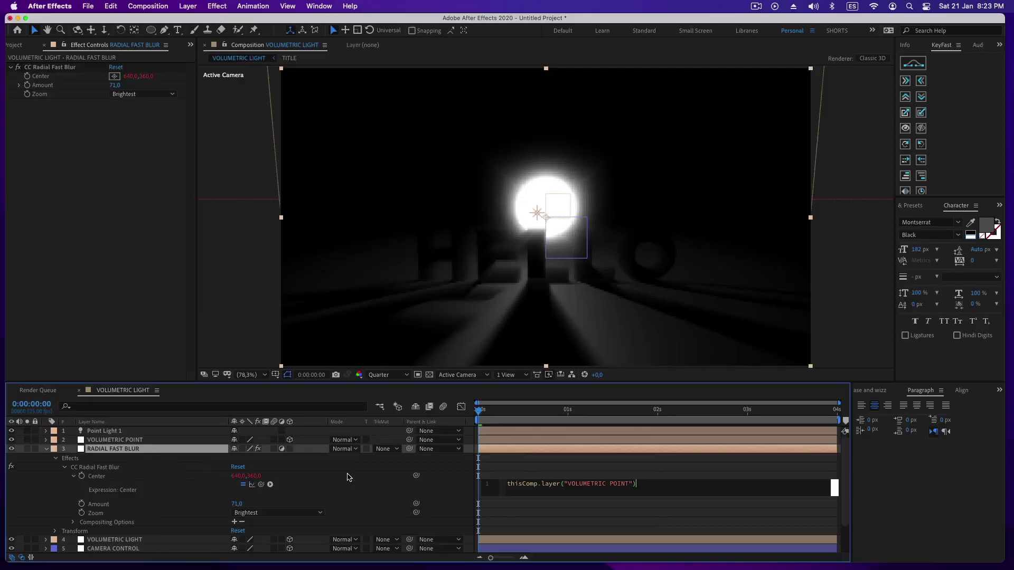
type(".")
type("to")
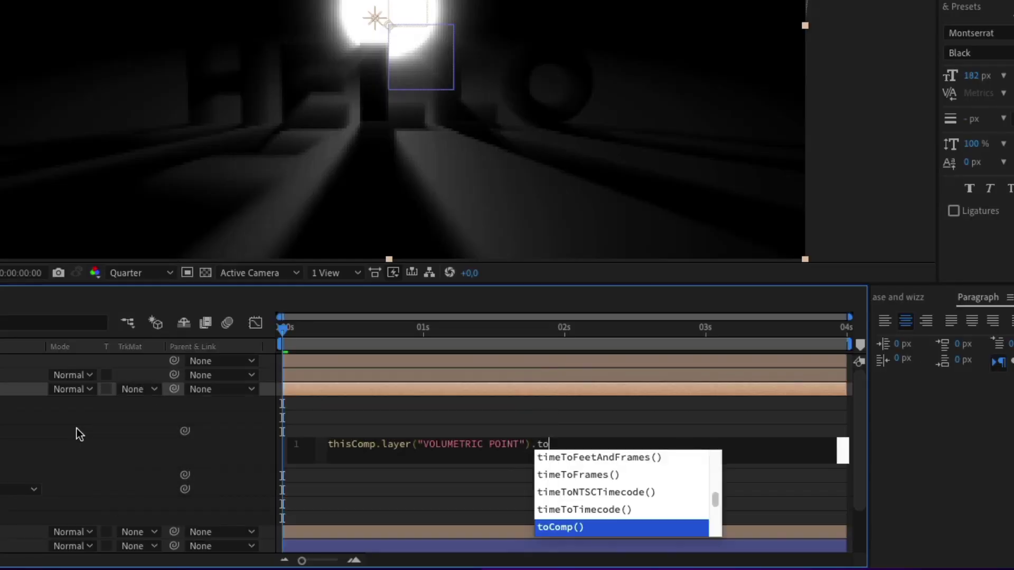
key("Return")
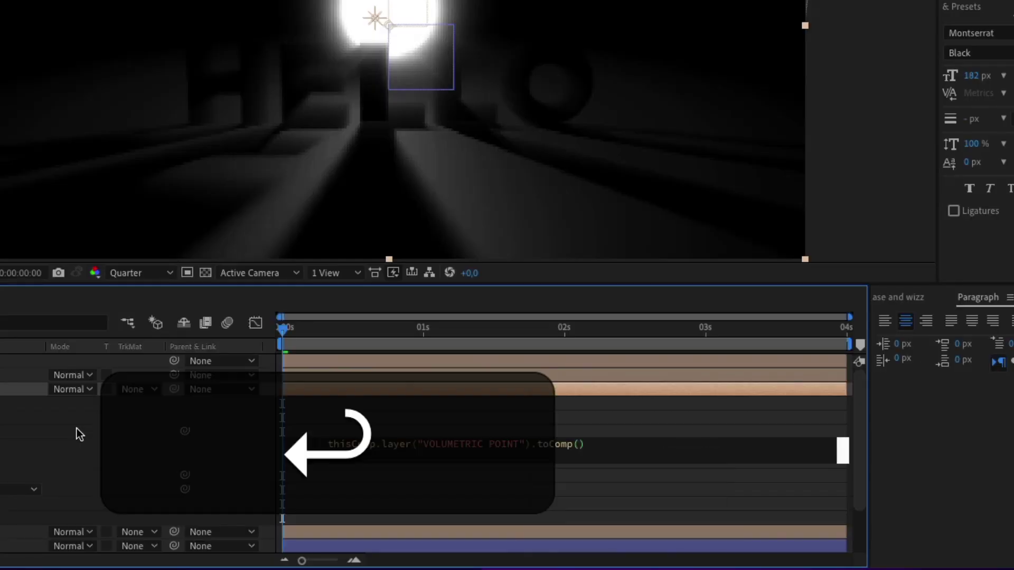
type("[")
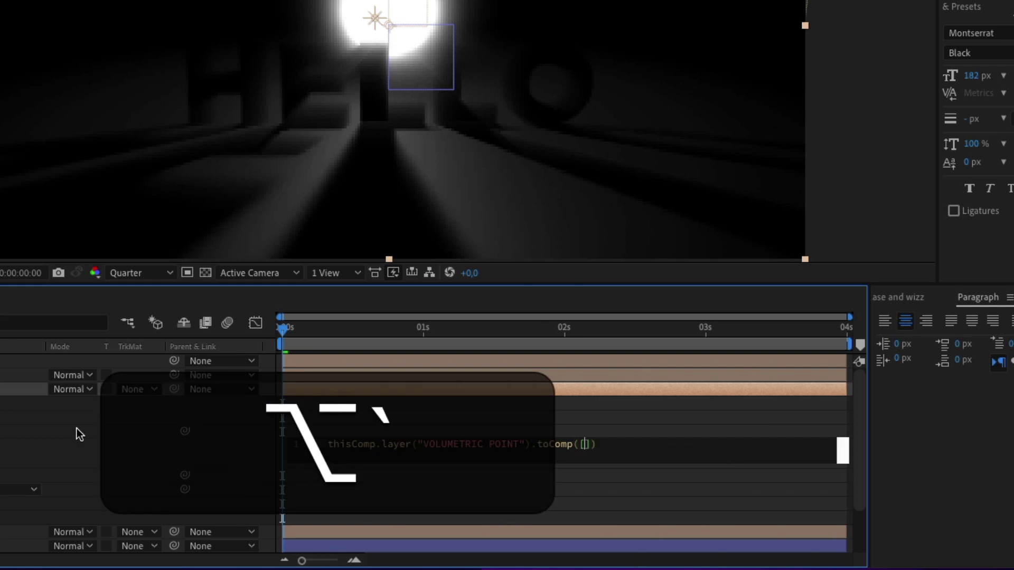
type("0,0")
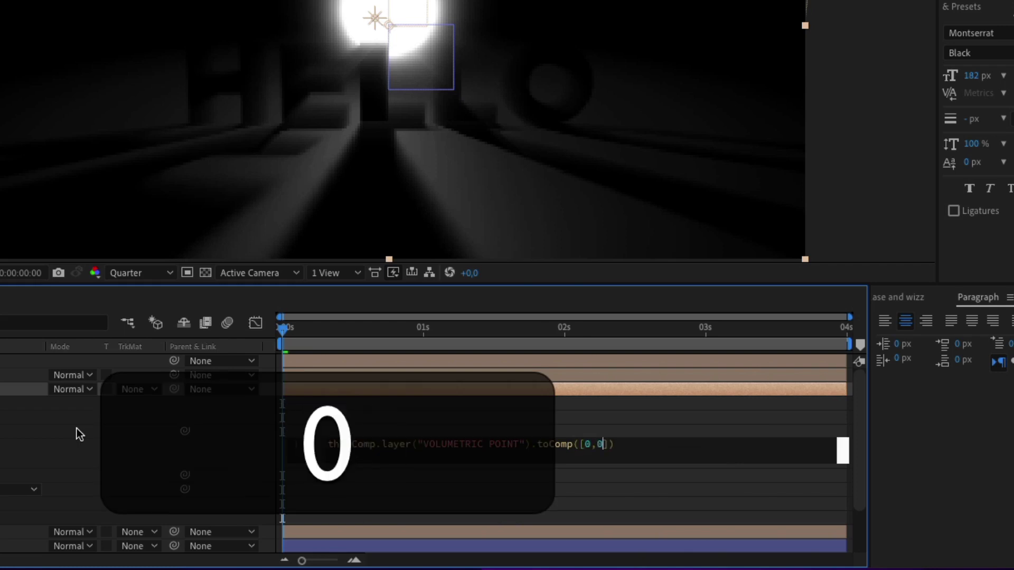
type(",0")
key("Right")
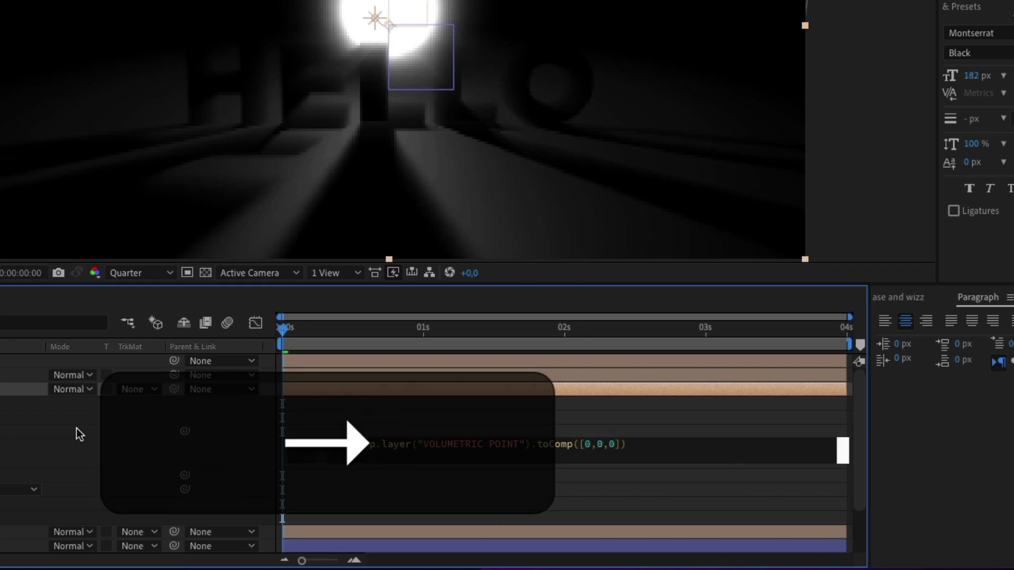
type(";")
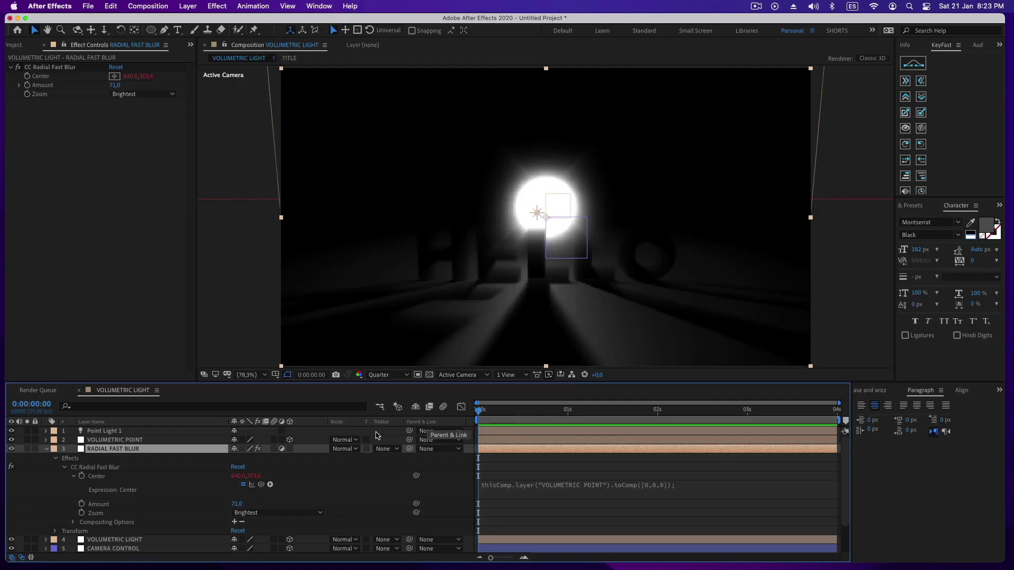
left_click(121, 456)
Rotate the CAMERA CONTROL rig to about −8° X and +9° Y.
left_click(46, 449)
left_click(103, 468)
key("r")
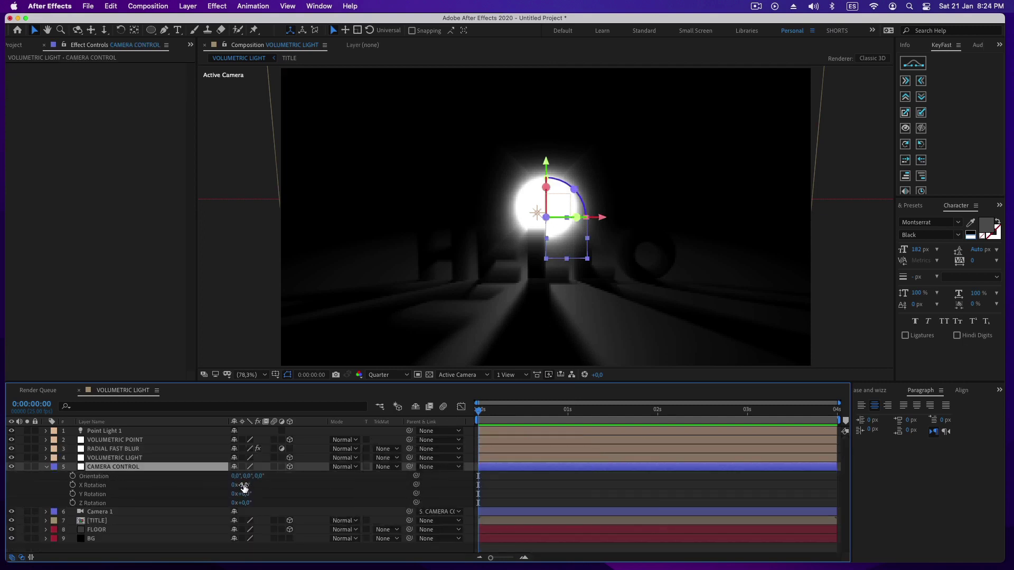
mouse_move(244, 496)
left_mouse_down()
mouse_move(275, 494)
mouse_move(257, 500)
left_mouse_up()
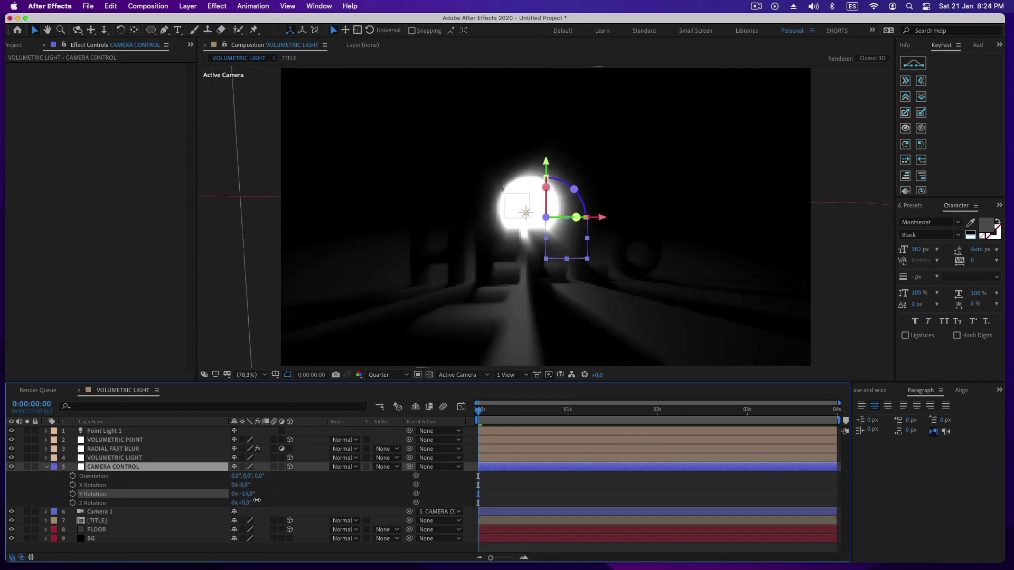
left_click(126, 440)
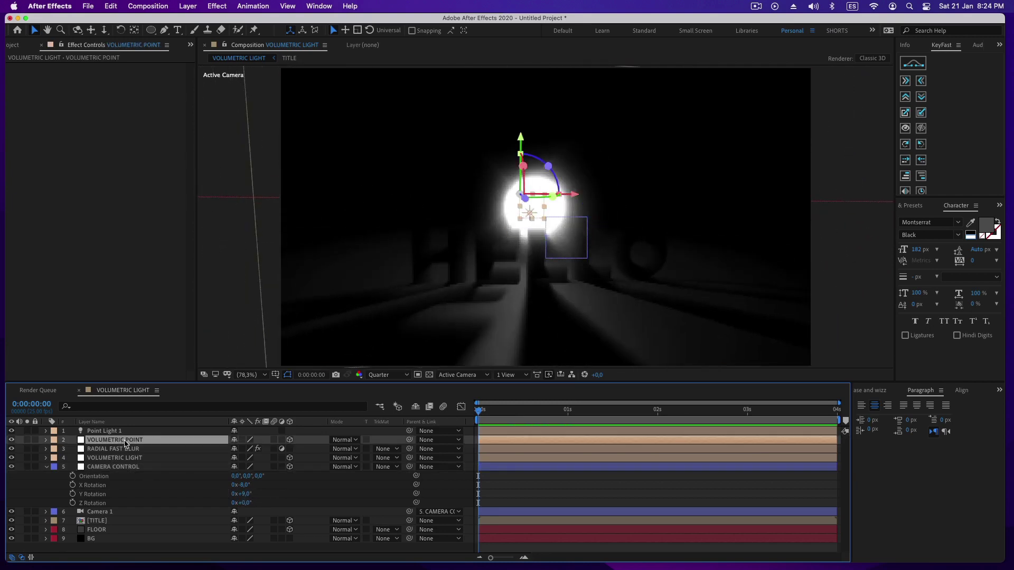
left_click(125, 449)
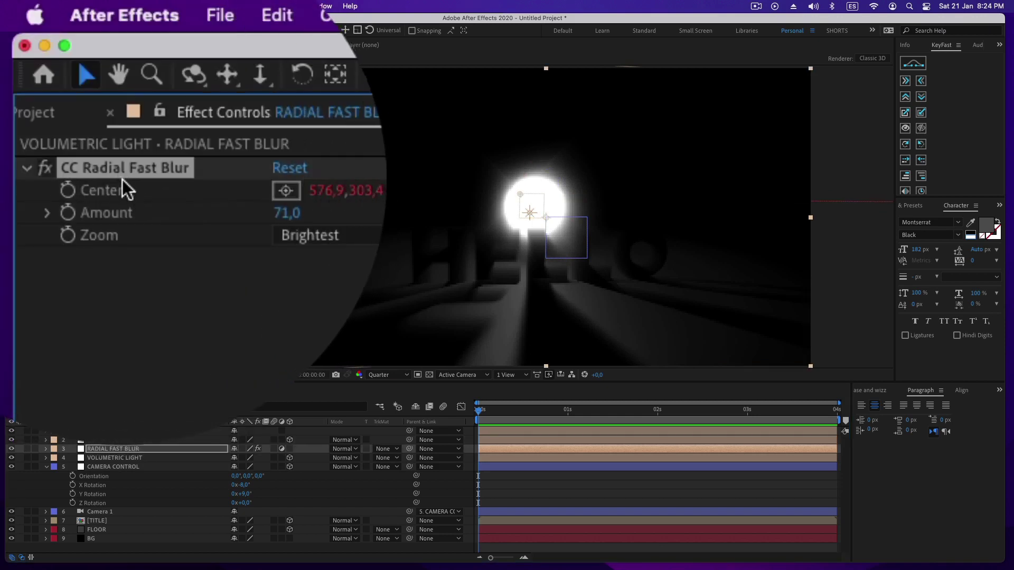
Apply Curves to RADIAL FAST BLUR and drag its black point right to crush the haze.
key("ctrl+space")
type("cur")
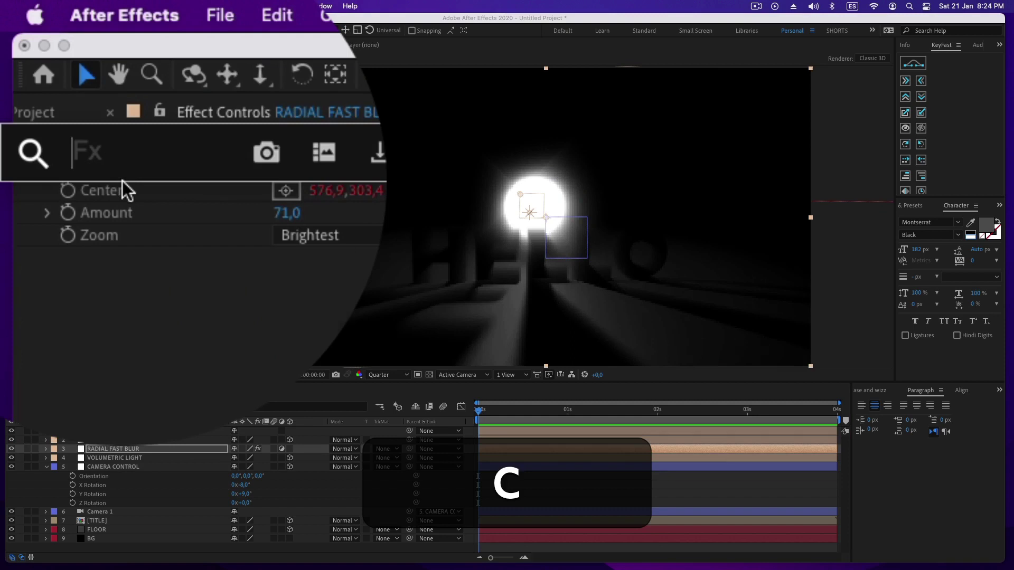
type("ve")
key("Return")
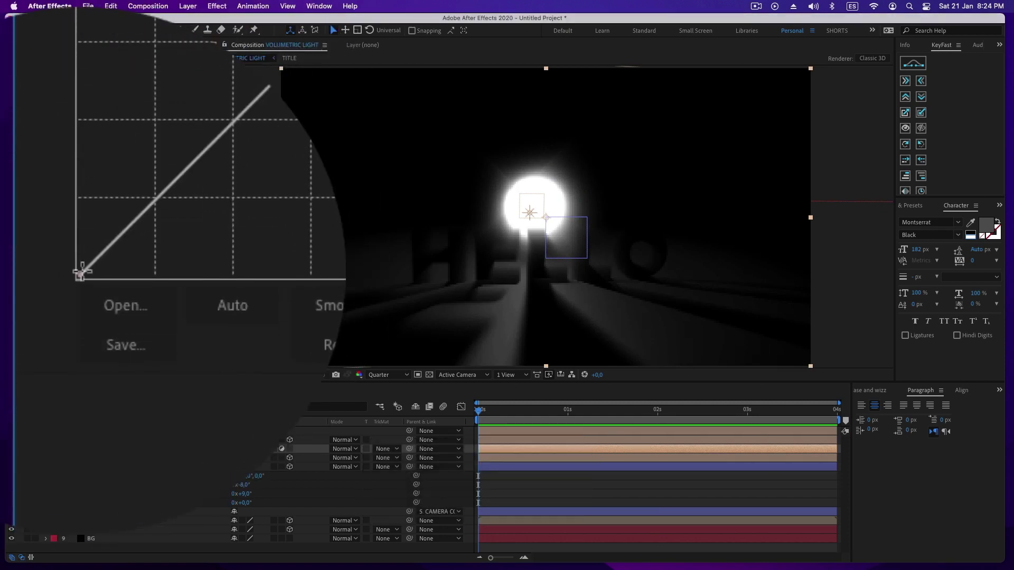
left_click_drag(79, 273, 136, 271)
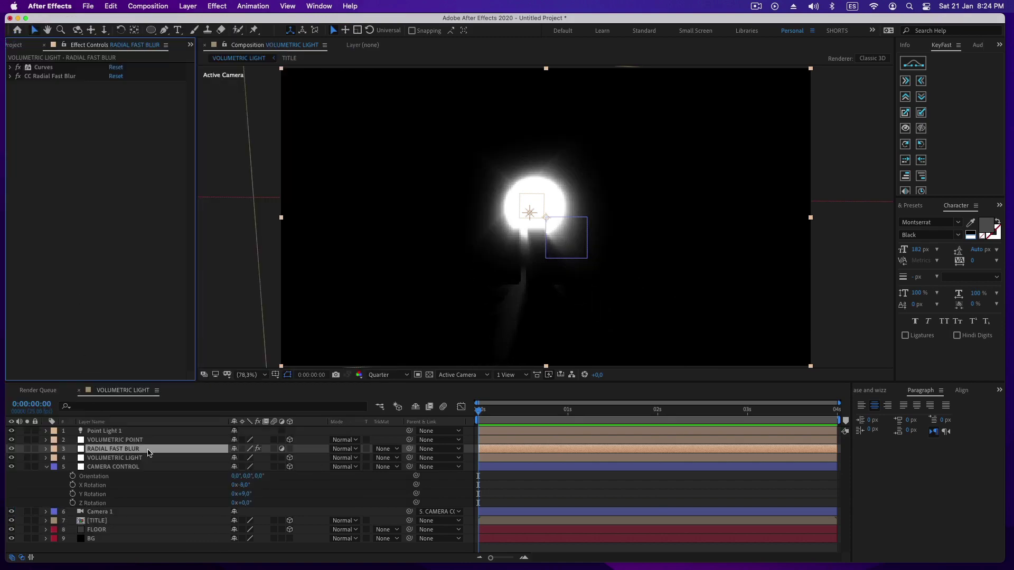
Set the RADIAL FAST BLUR layer to Screen mode and swing CAMERA CONTROL around Y.
left_click(344, 448)
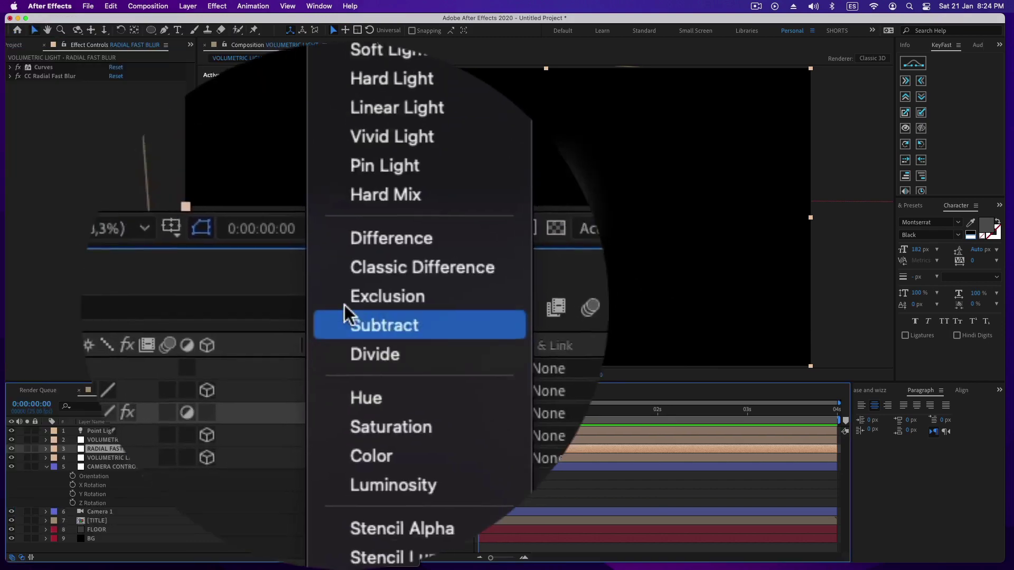
left_click(349, 236)
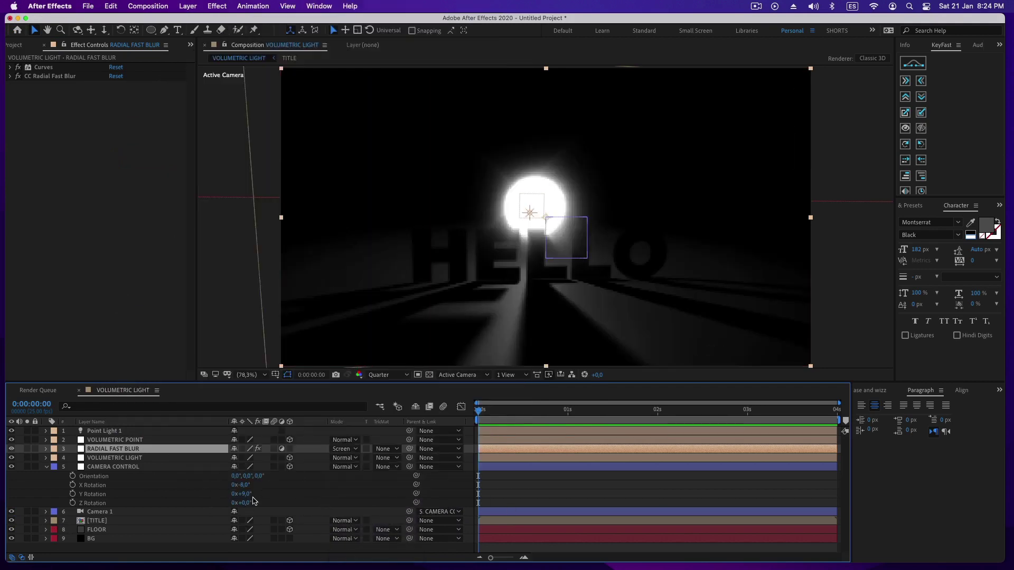
left_click_drag(248, 493, 293, 494)
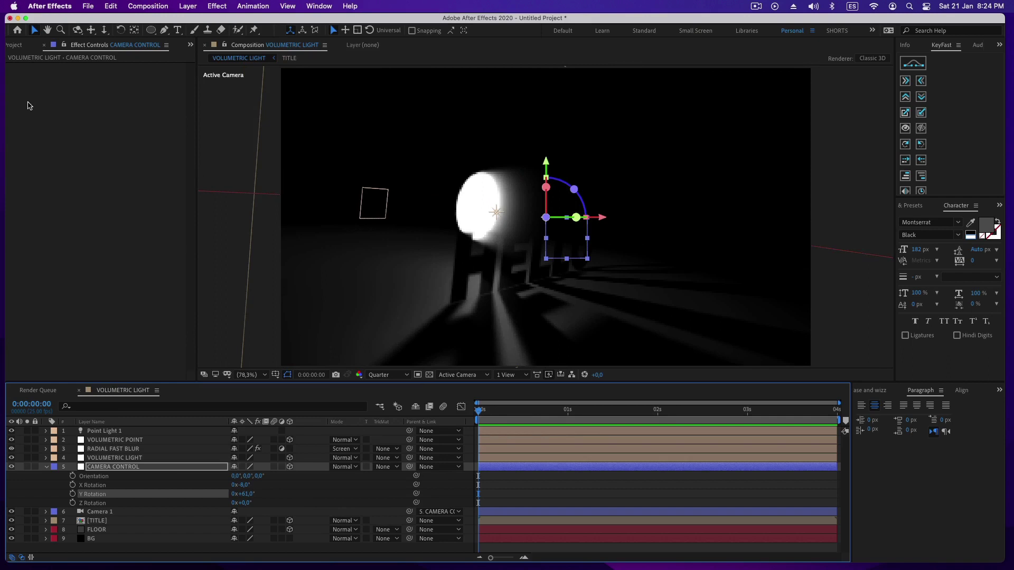
Raise the CC Radial Fast Blur Amount to about 92 to lengthen the streaks.
left_click(112, 440)
left_click(112, 449)
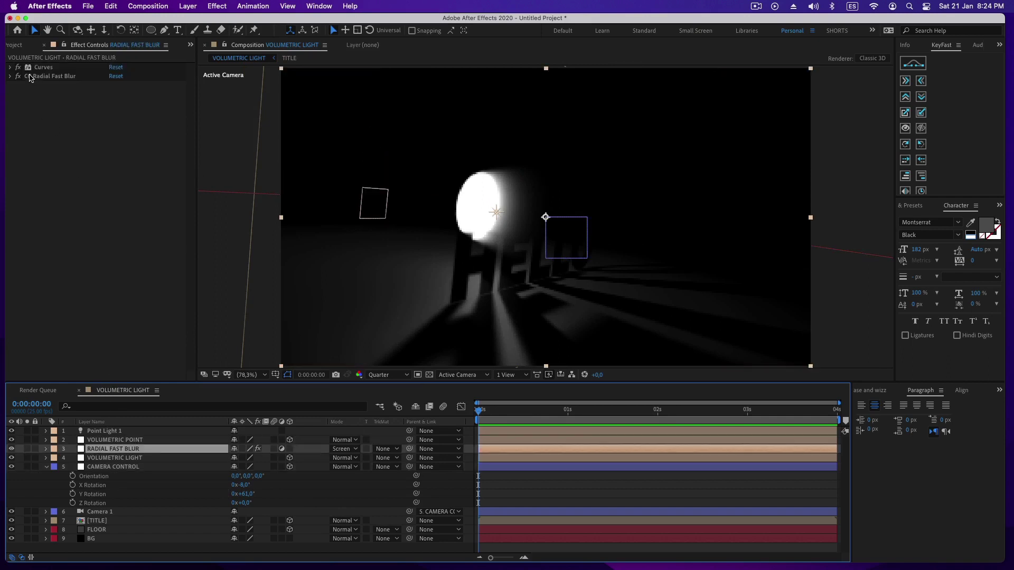
left_click(10, 80)
left_click_drag(114, 100, 127, 96)
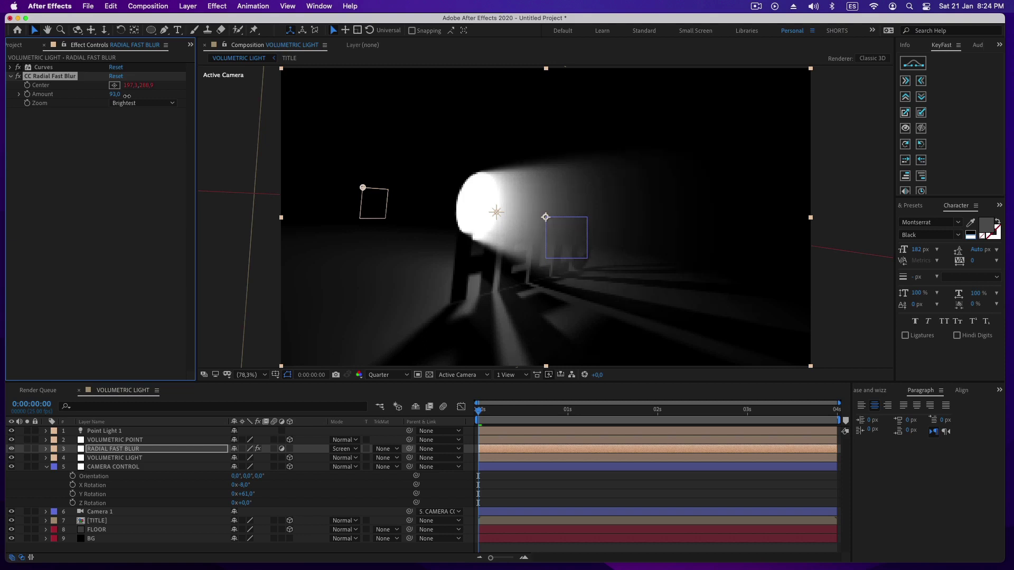
Turn the CAMERA CONTROL rig back to roughly X −6°, Y +3°.
mouse_move(244, 493)
left_mouse_down()
mouse_move(207, 495)
mouse_move(241, 484)
left_mouse_up()
left_click(106, 457)
left_click(102, 449)
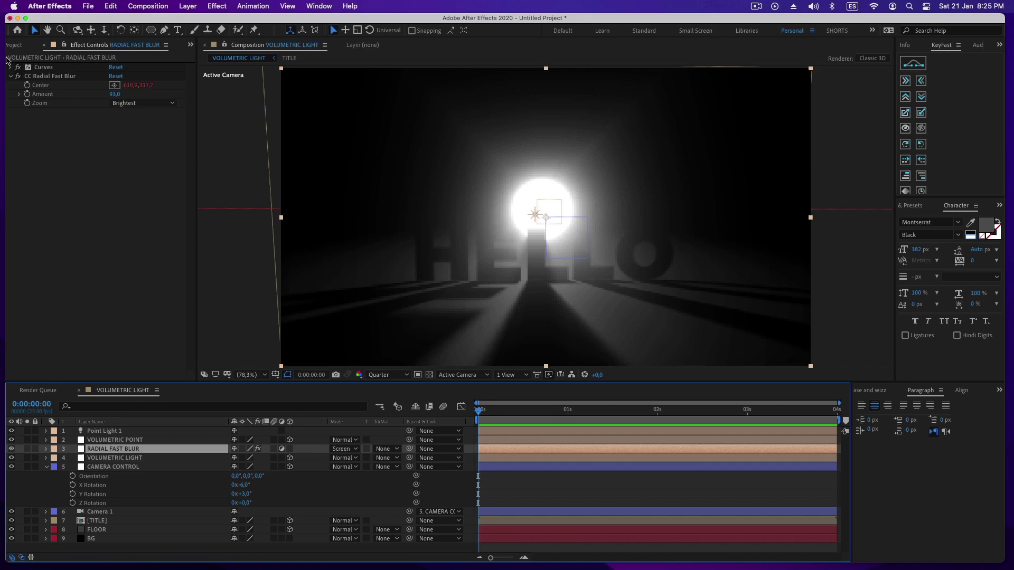
key("ctrl+space")
Add a second Curves effect, bending the Red channel curve upward and checking Green and Blue.
type("curv")
key("Return")
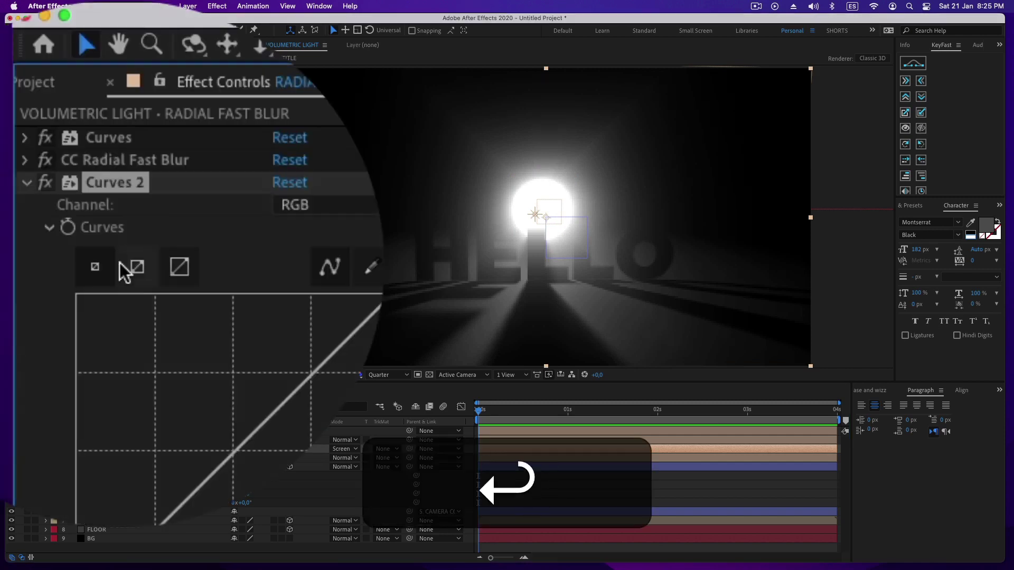
left_click(142, 94)
left_click(126, 117)
mouse_move(93, 197)
left_mouse_down()
mouse_move(89, 189)
mouse_move(104, 203)
mouse_move(98, 196)
left_mouse_up()
left_click(143, 94)
left_click(134, 106)
left_click(142, 94)
left_click(134, 138)
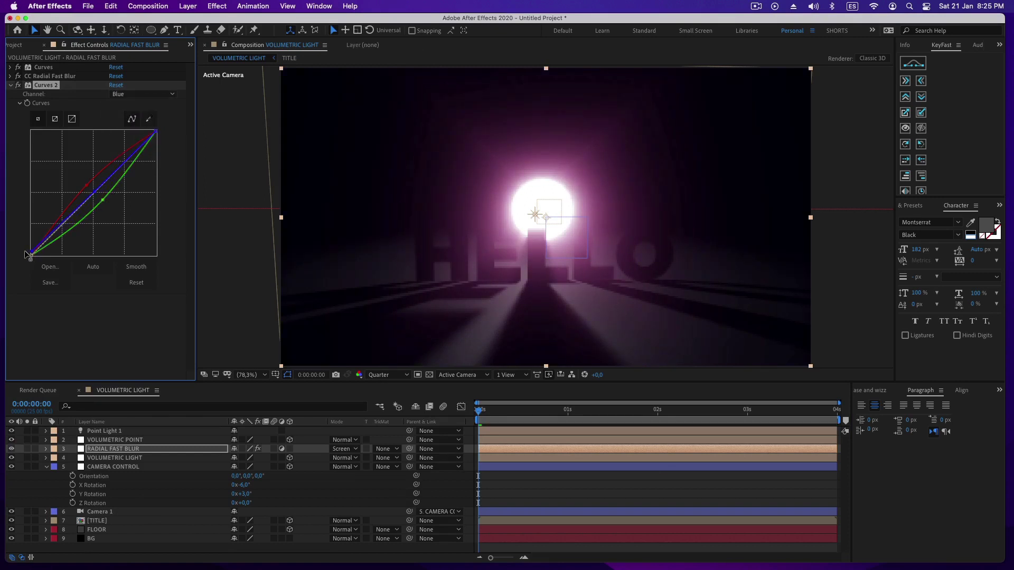
left_click(11, 85)
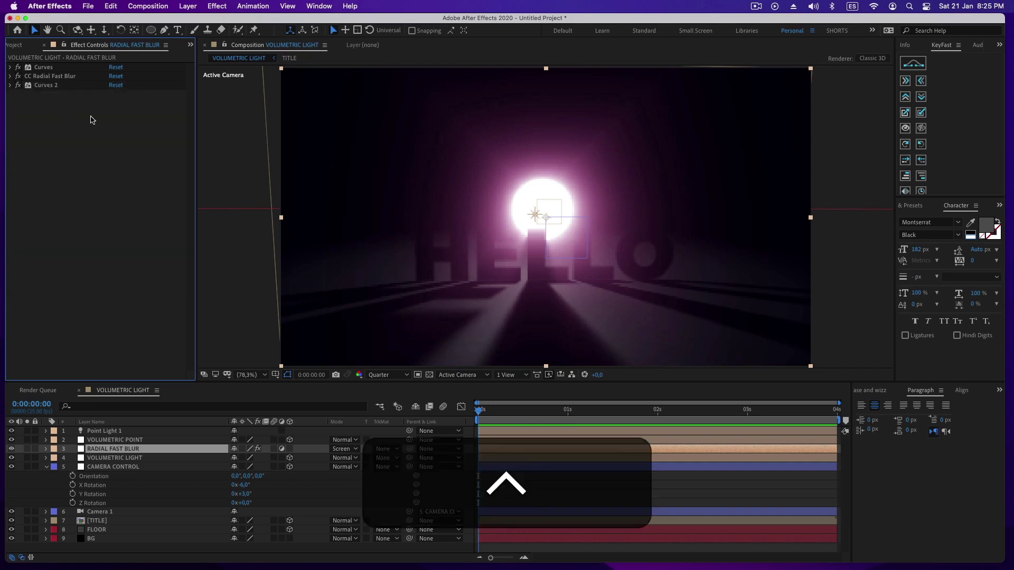
Add Levels with Input White lowered to 232, then nudge CAMERA CONTROL to Y +1°.
key("ctrl+space")
type("leve")
key("Return")
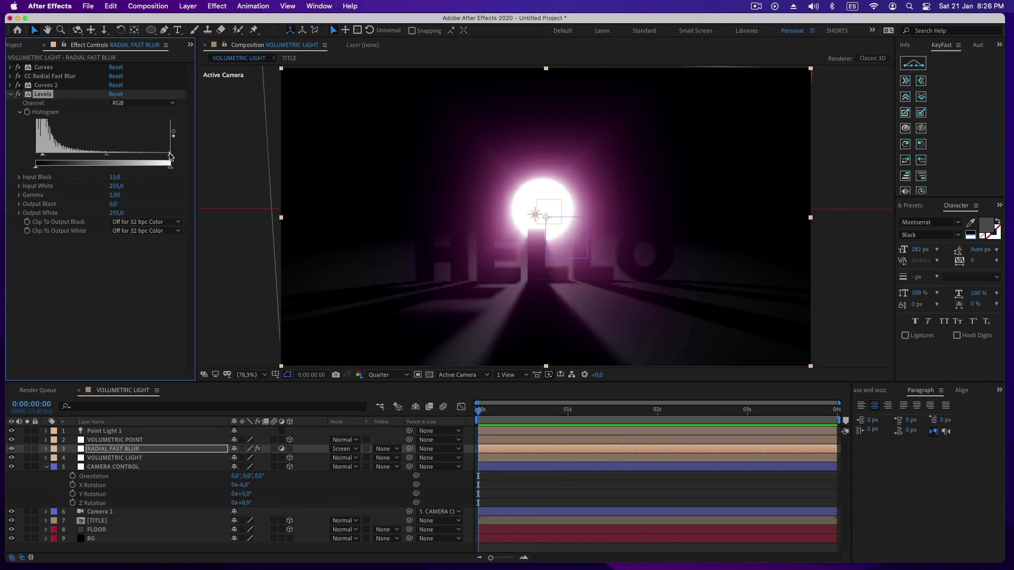
left_click_drag(170, 156, 160, 158)
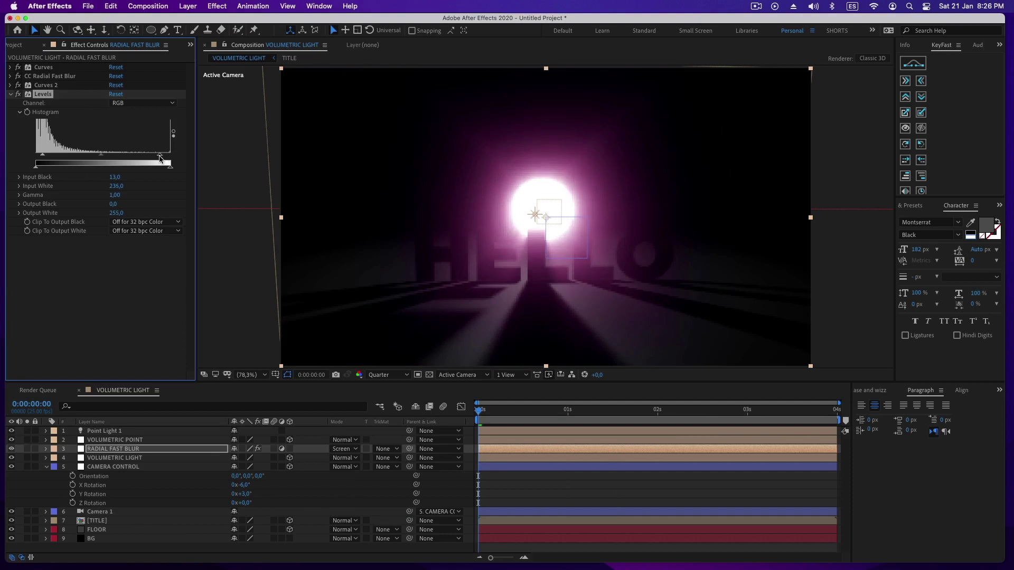
left_click(10, 94)
left_click(18, 94)
left_click(18, 94)
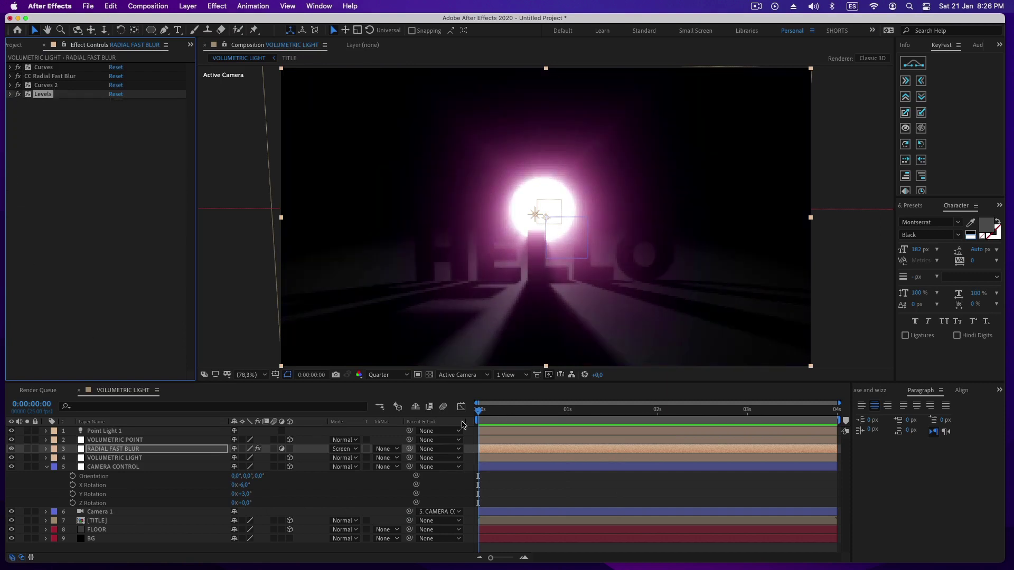
mouse_move(239, 496)
left_mouse_down()
mouse_move(245, 486)
mouse_move(248, 496)
left_mouse_up()
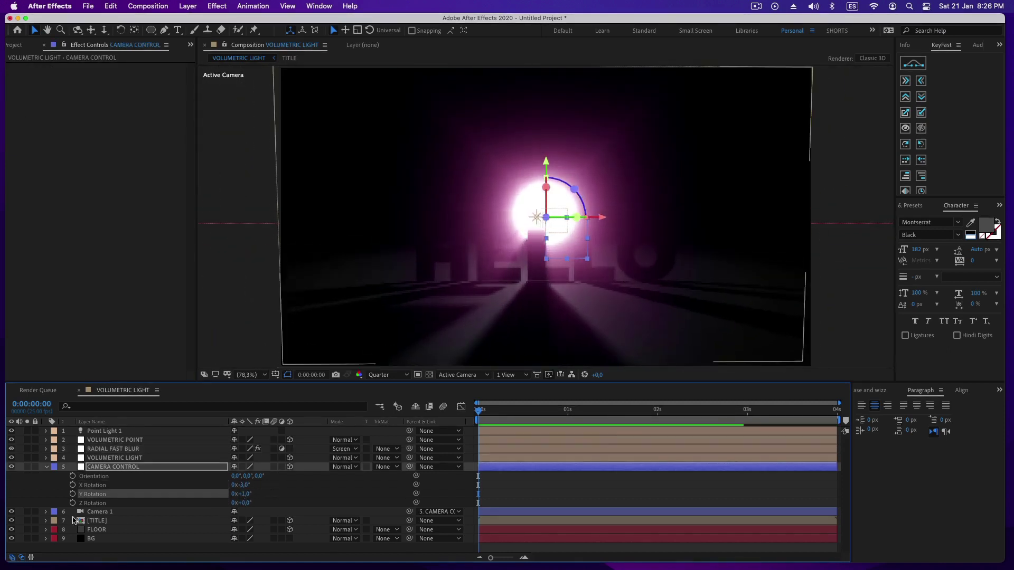
left_click(46, 467)
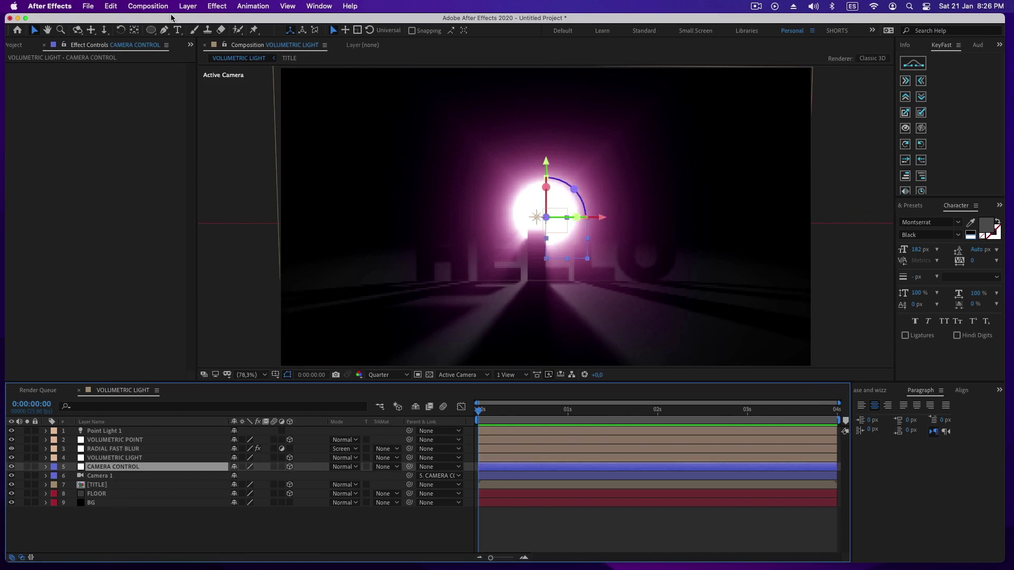
Create a new white solid layer.
left_click(188, 6)
mouse_move(327, 22)
left_click(392, 34)
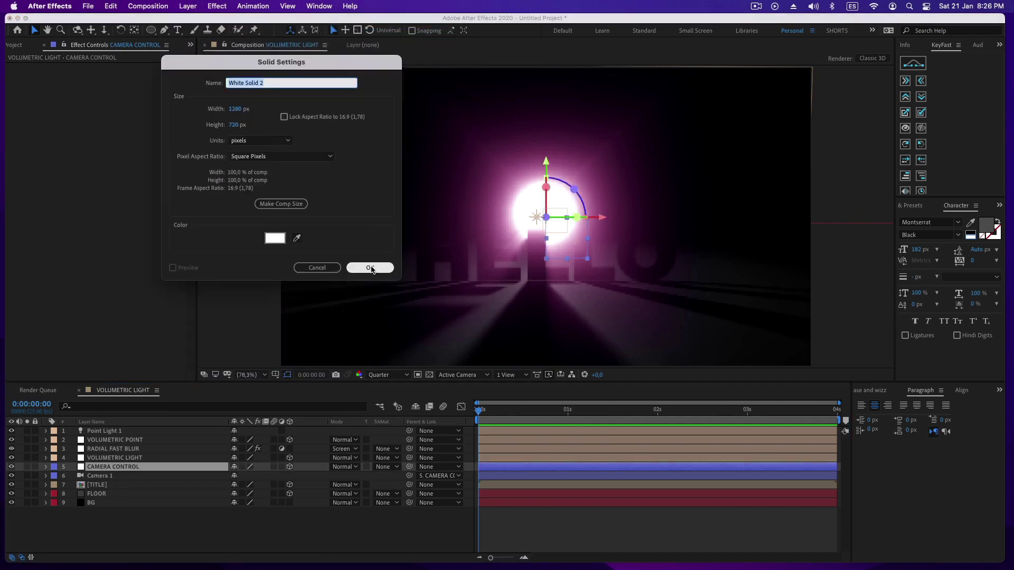
left_click(370, 267)
Apply Turbulent Noise with Dynamic fractal type and Contrast raised to 406.
key("ctrl+space")
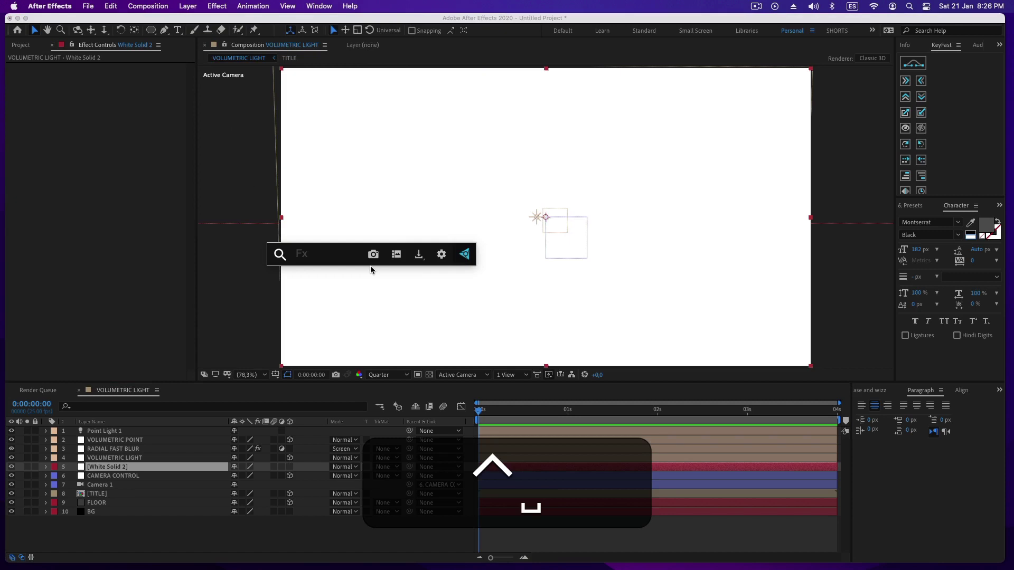
type("tu")
left_click(319, 292)
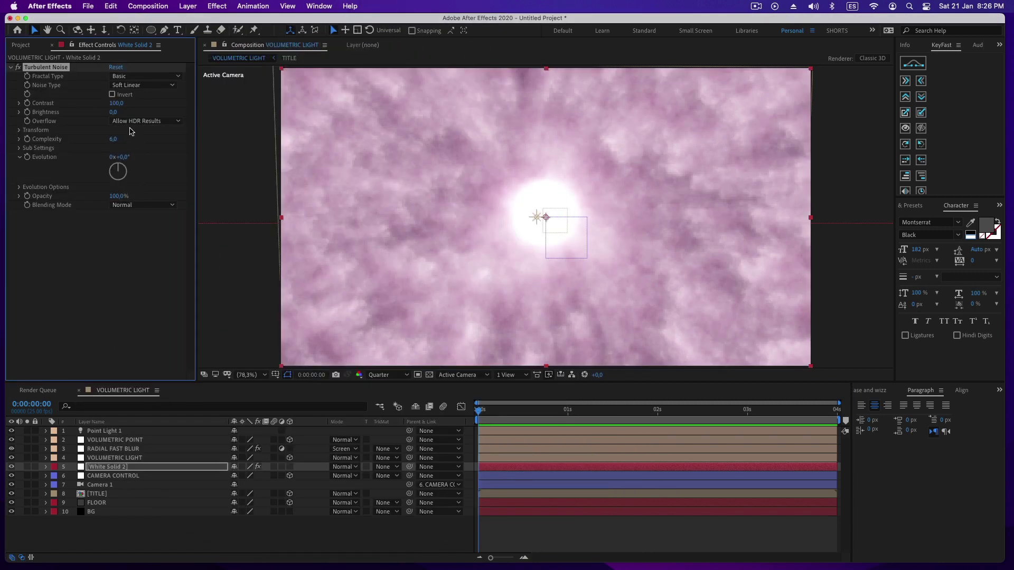
left_click(145, 77)
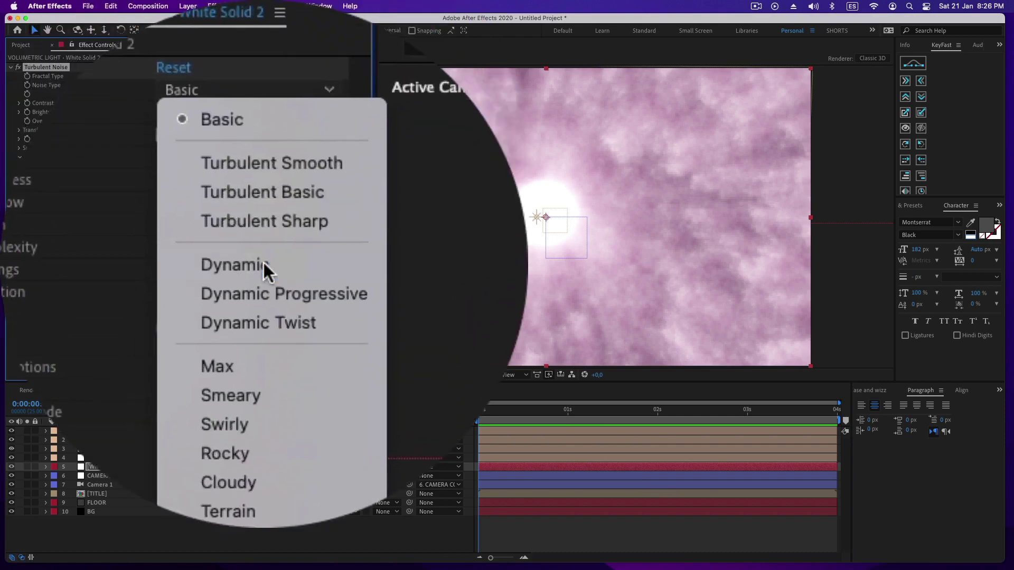
left_click(152, 145)
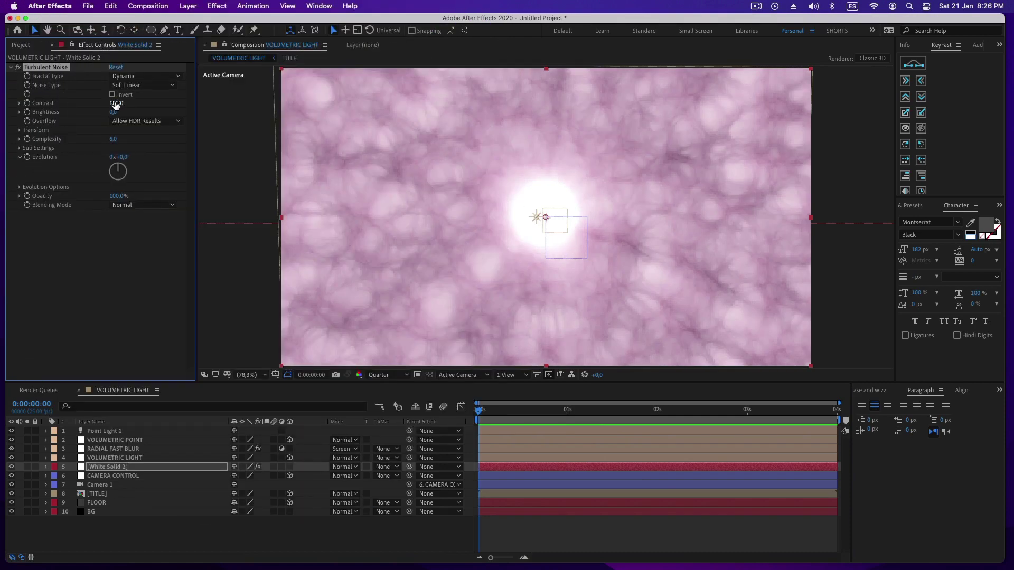
left_click_drag(115, 104, 258, 96)
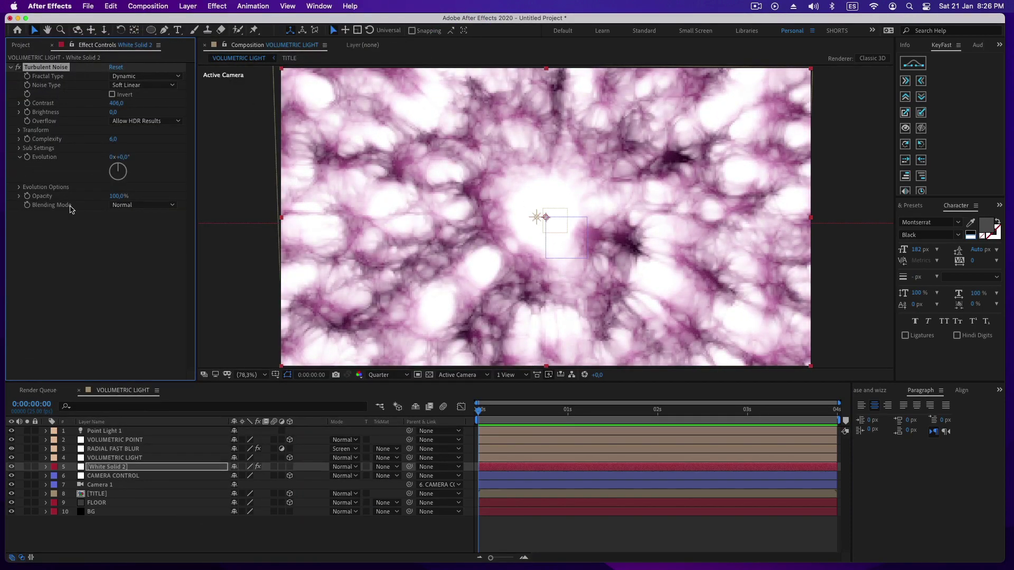
Drive the noise Evolution with the expression time*150 and preview the animation.
left_click(27, 157, "alt")
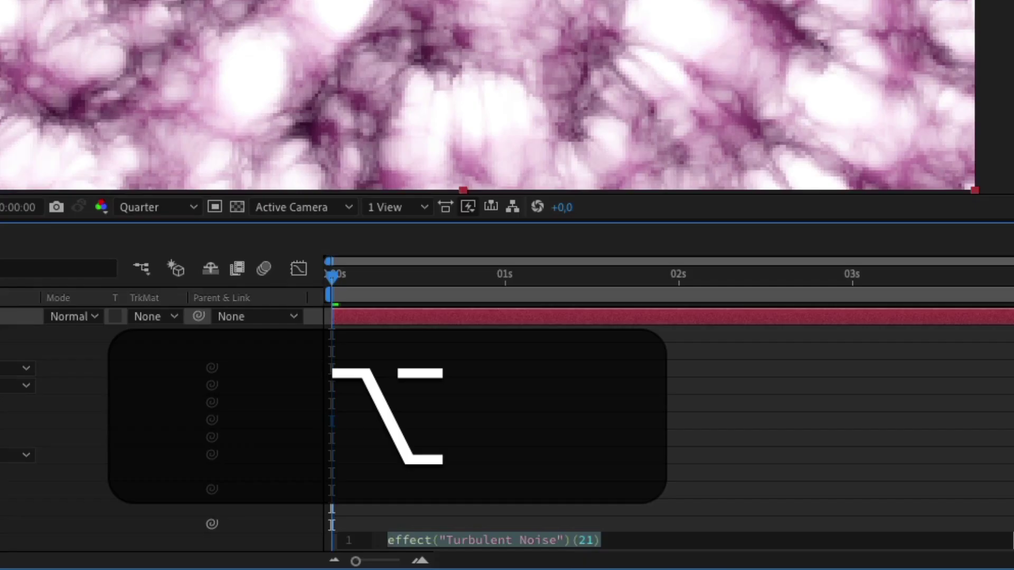
type("time")
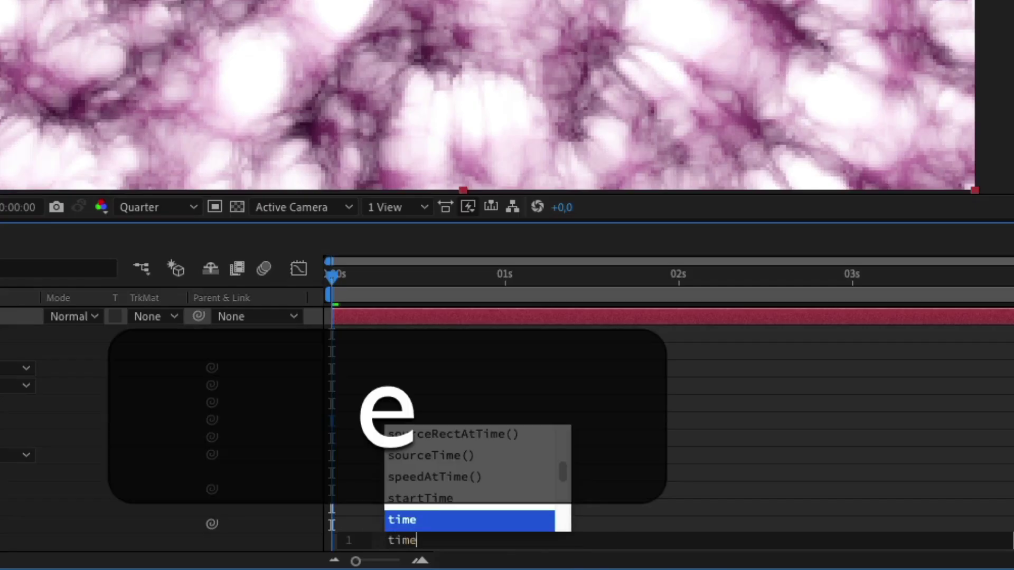
type("*150")
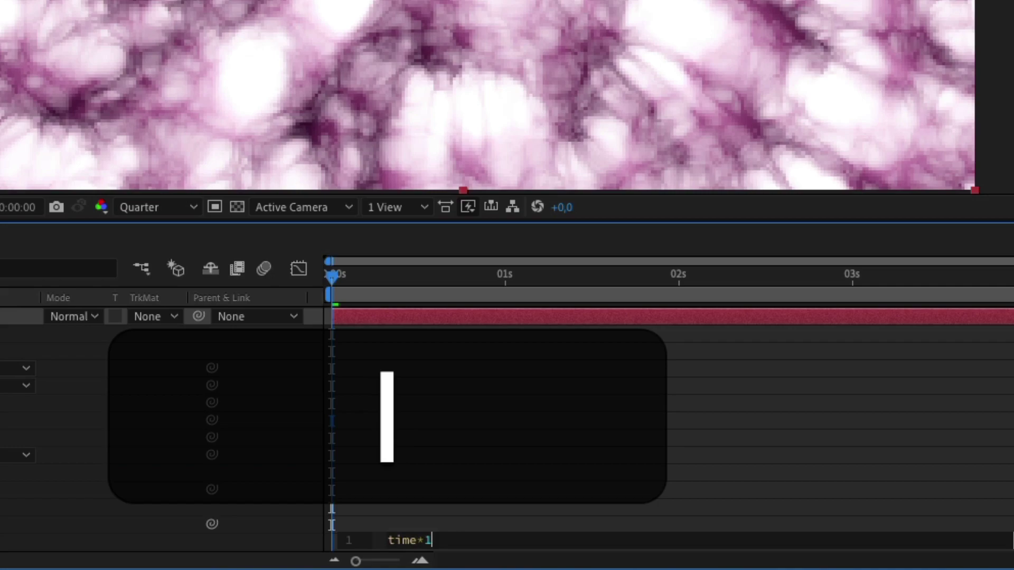
left_click(386, 284)
key("space")
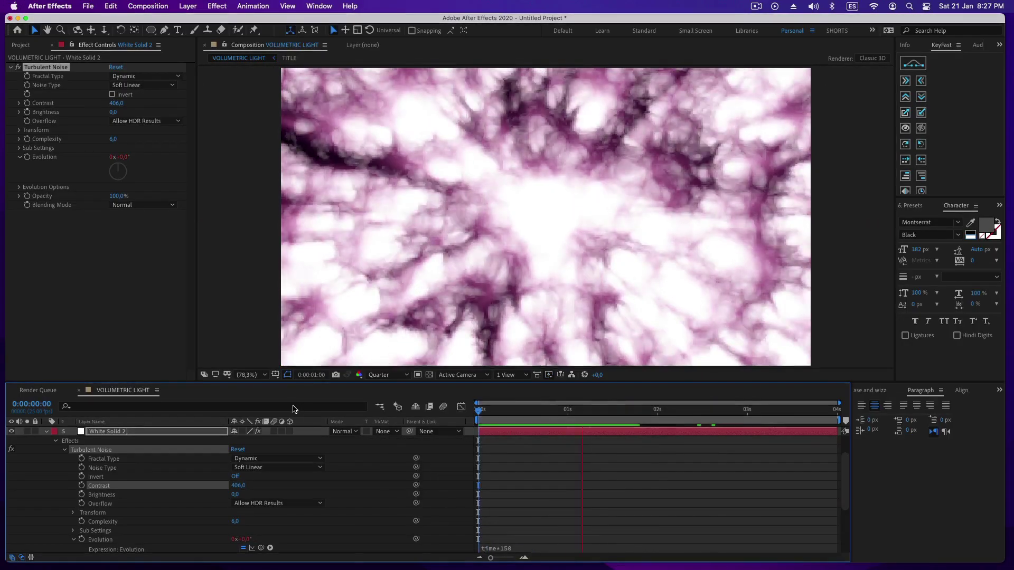
key("space")
Mask the noise solid with an ellipse around the centre glow, feathered to about 89.
left_click(10, 68)
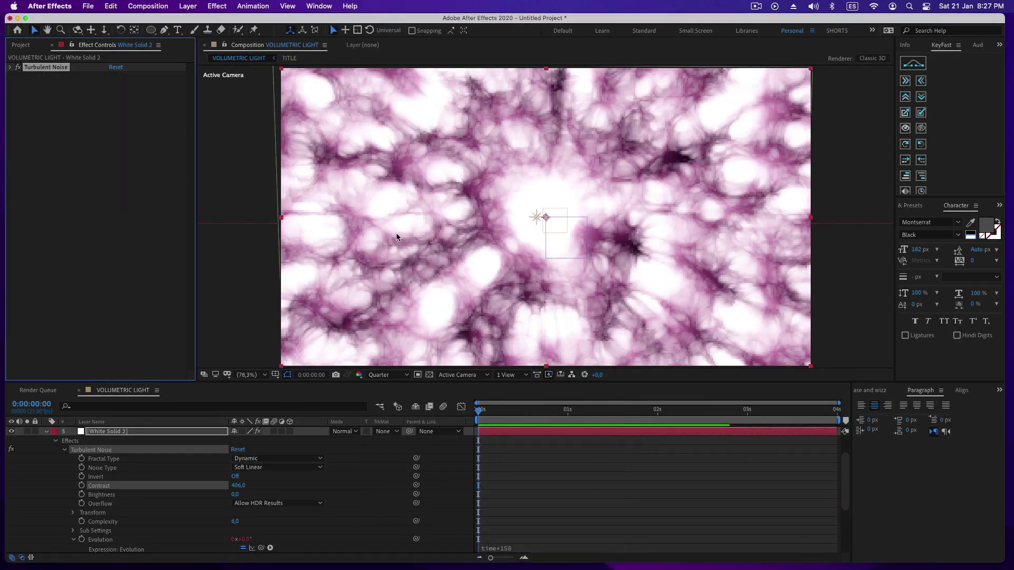
key("q")
mouse_move(543, 211)
left_mouse_down()
mouse_move(652, 179)
mouse_move(708, 146)
left_mouse_up()
key("v")
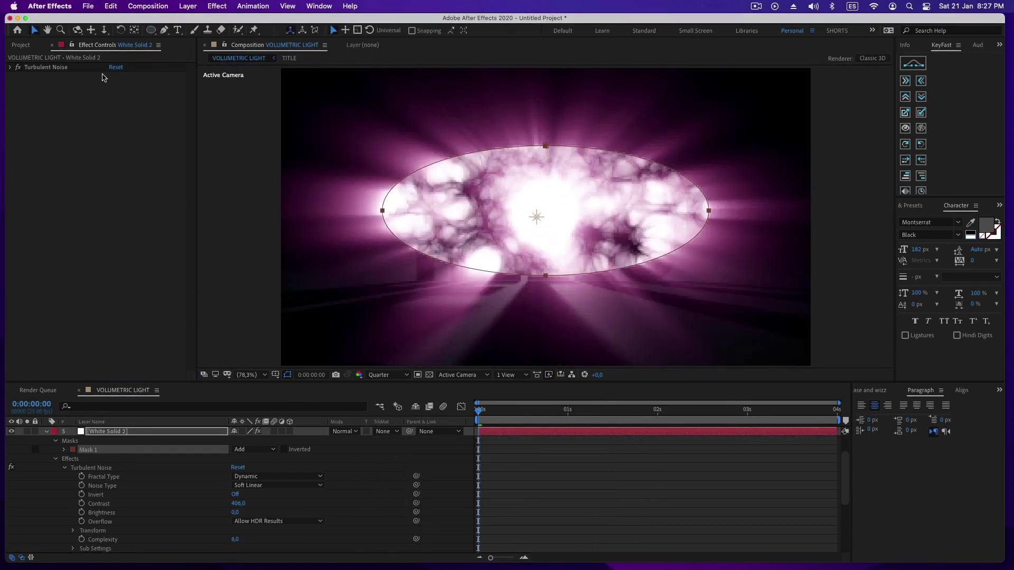
left_click(63, 450)
left_click_drag(246, 468, 293, 460)
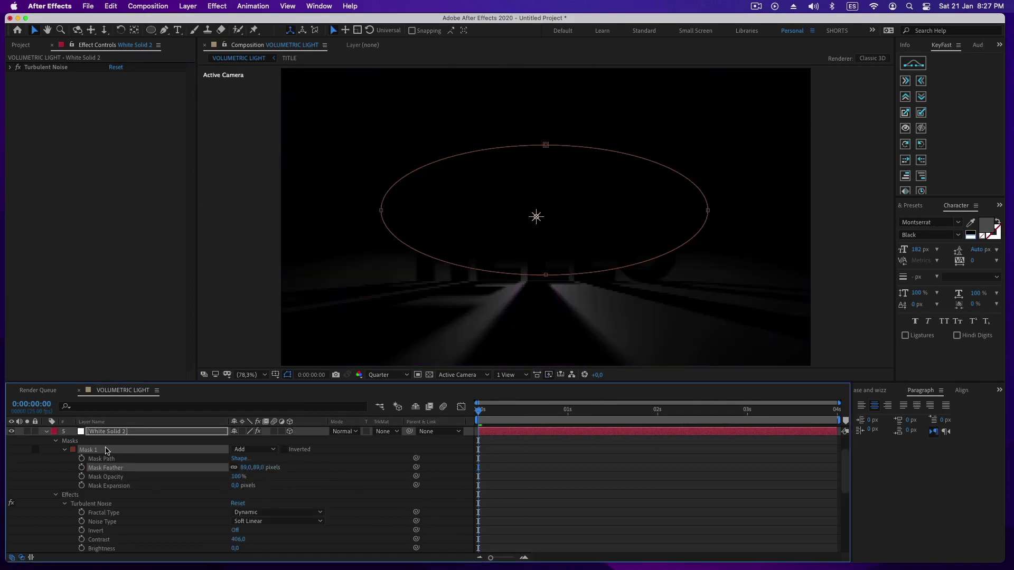
Turn off Accepts Lights for the noise solid.
key("a")
key("a")
scroll(168, 506, "down", 1)
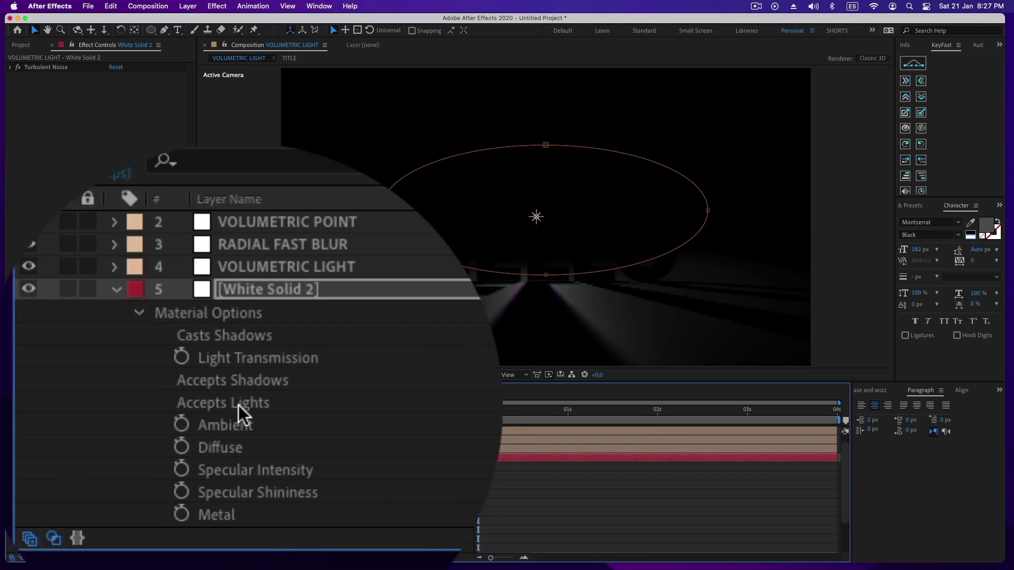
left_click(236, 504)
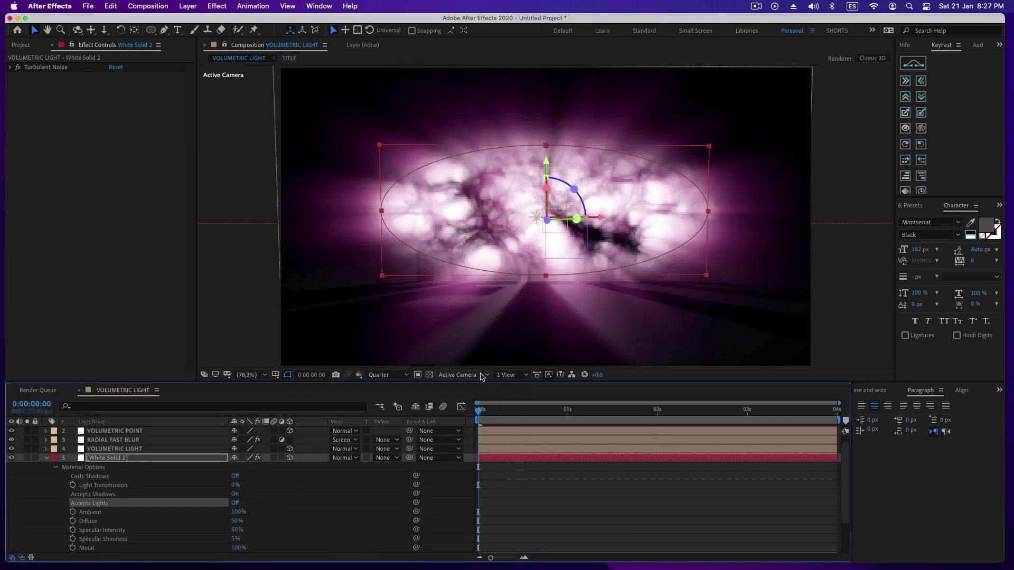
In Custom View 1, move the noise solid to Z 213.7, then return to Active Camera.
left_click(482, 375)
left_click(455, 488)
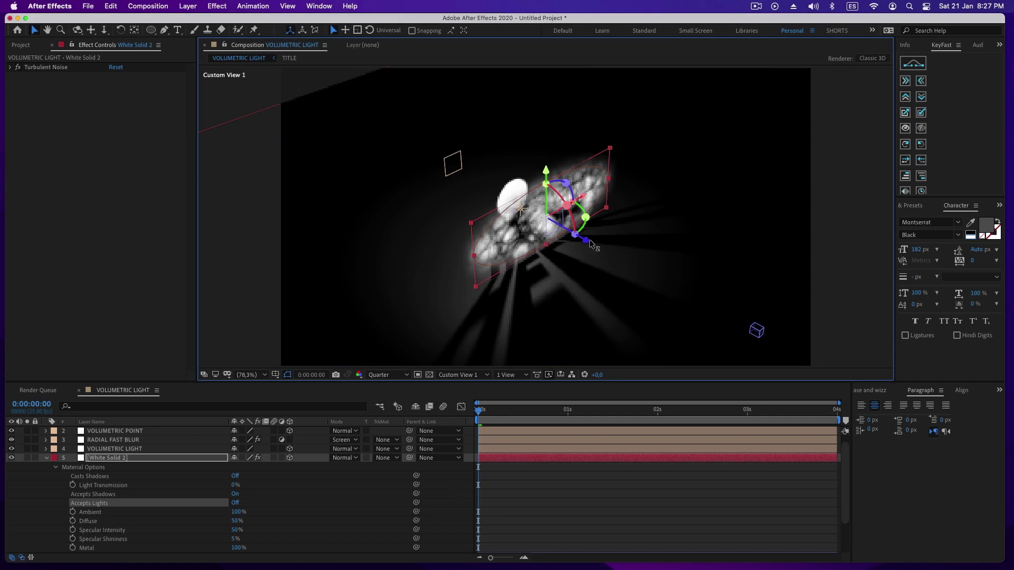
left_click_drag(593, 244, 500, 215)
left_click(464, 375)
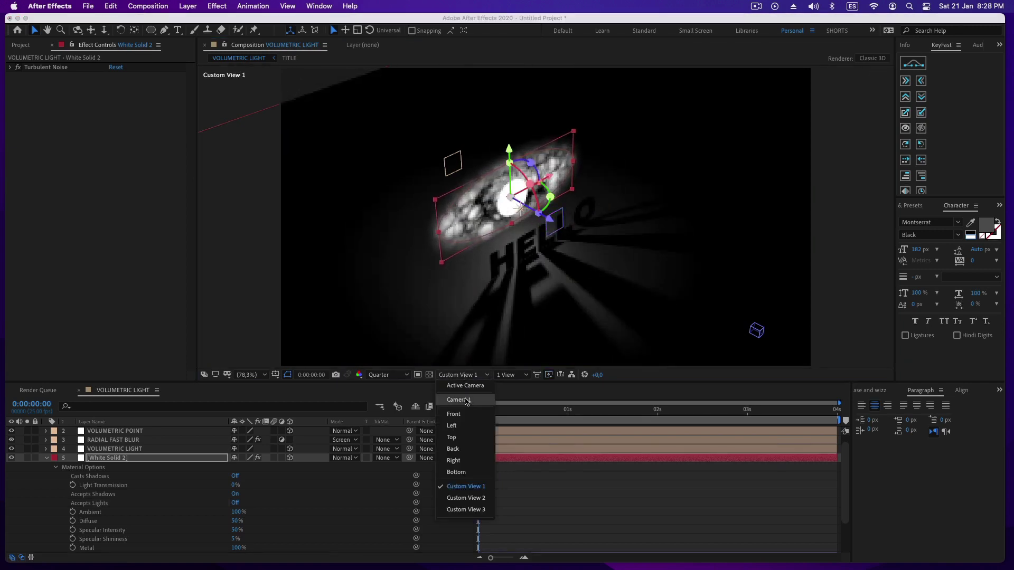
left_click(460, 392)
Feather the VOLUMETRIC LIGHT mask to about 68 pixels and make White Solid 2 visible.
left_click(100, 458)
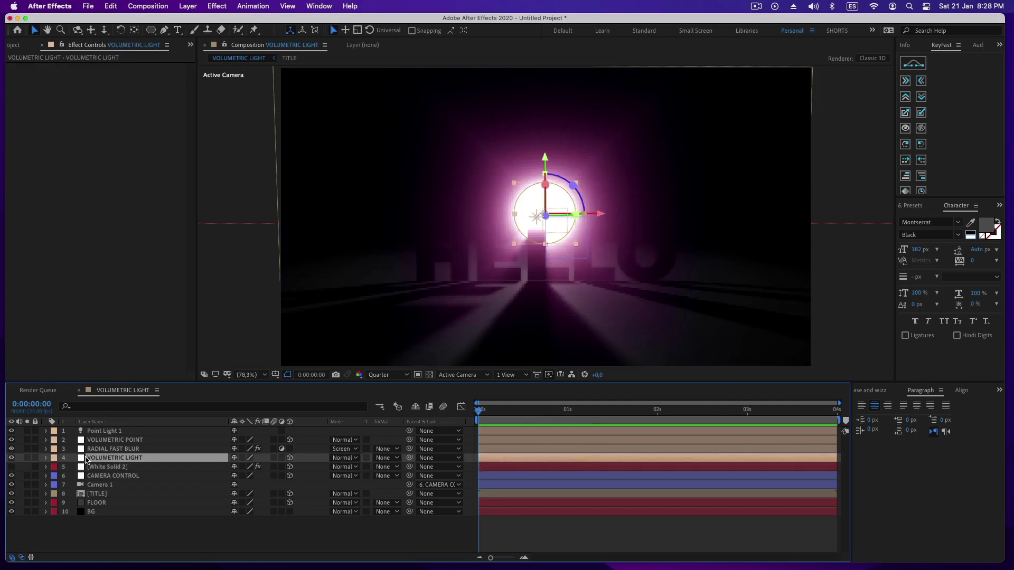
left_click(45, 458)
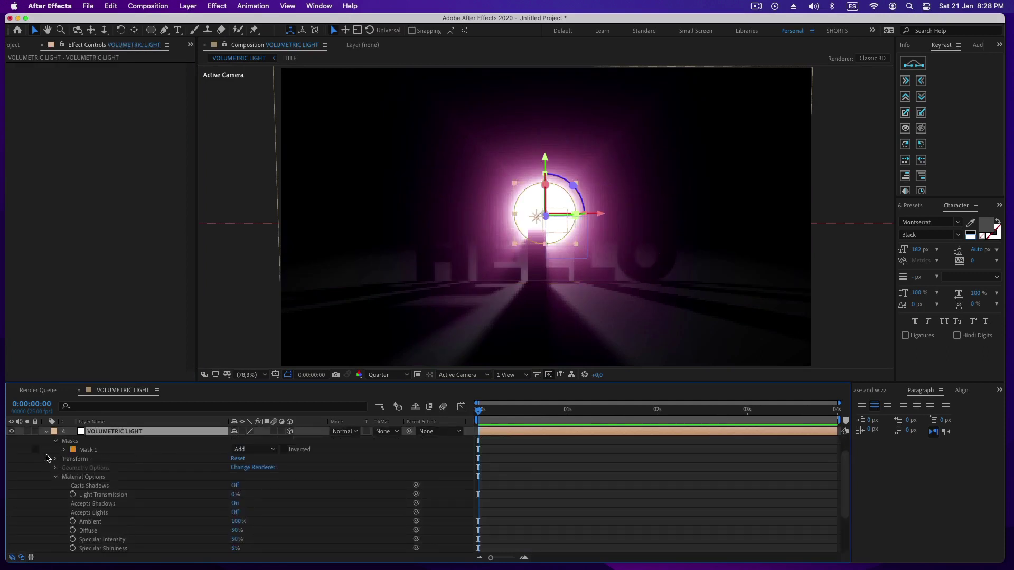
left_click(66, 450)
left_click_drag(248, 468, 284, 466)
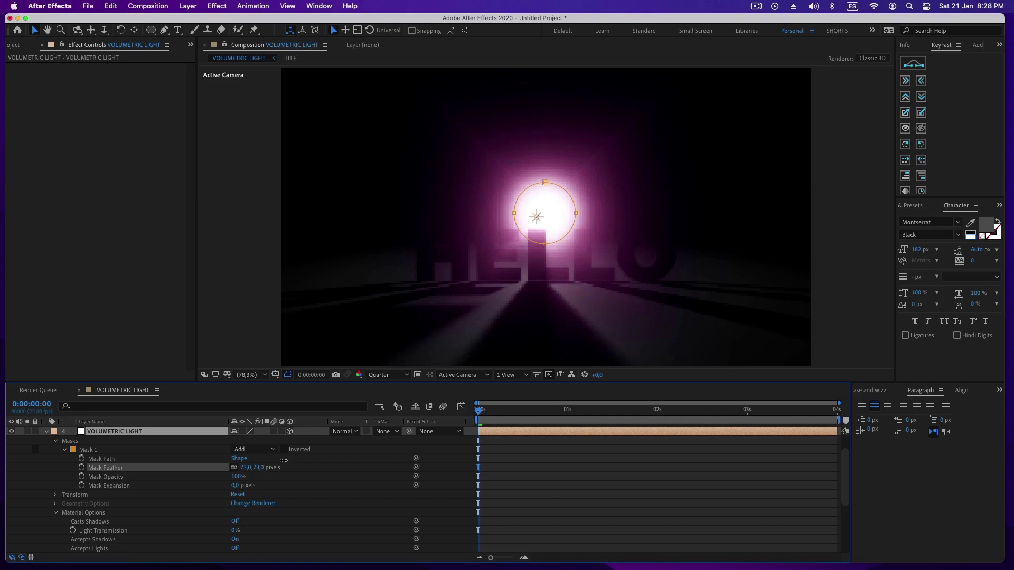
left_click(47, 432)
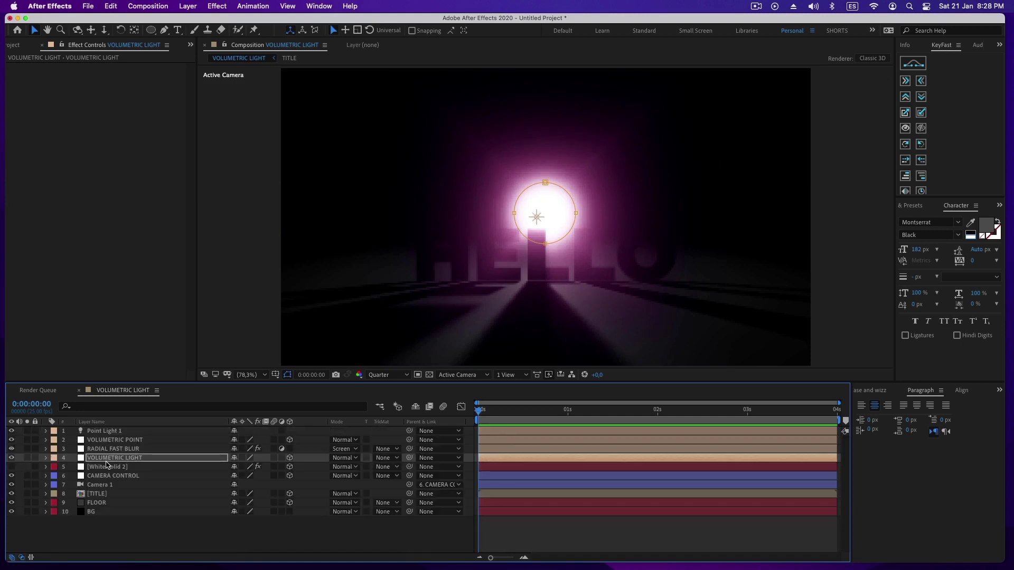
left_click(11, 466)
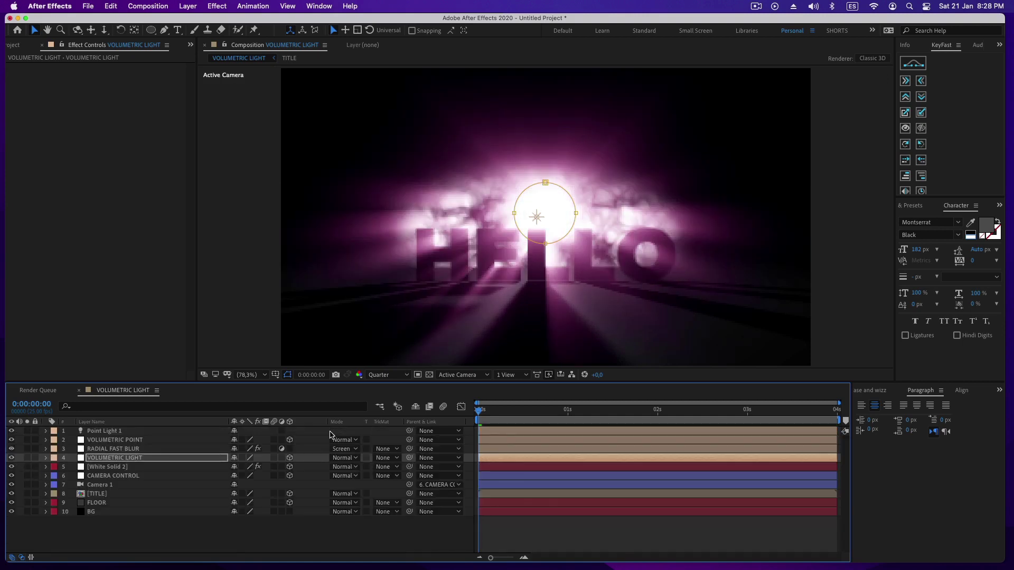
Preview the animation, stopping at 0:00:02:09, and select the FLOOR layer.
key("space")
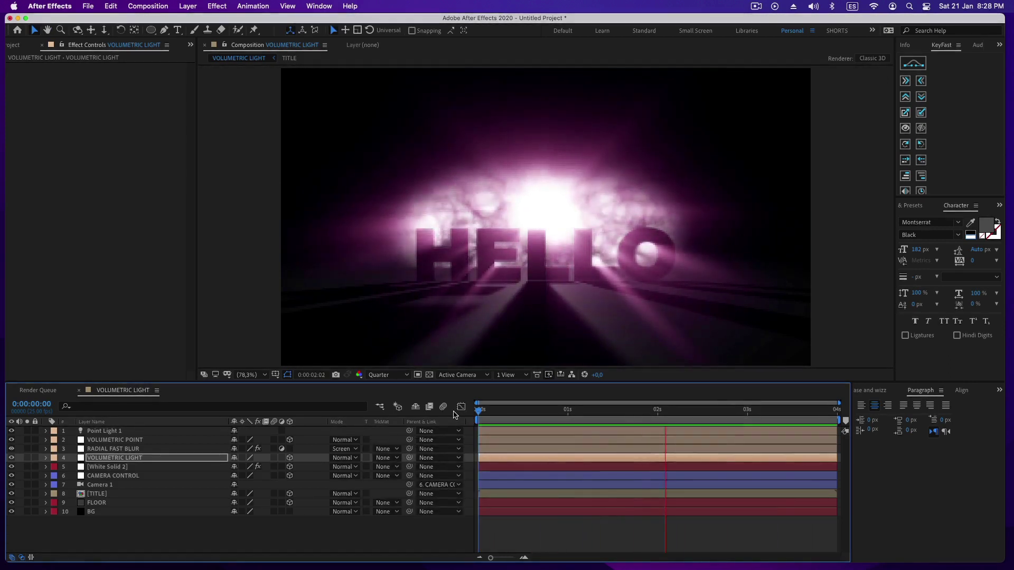
key("space")
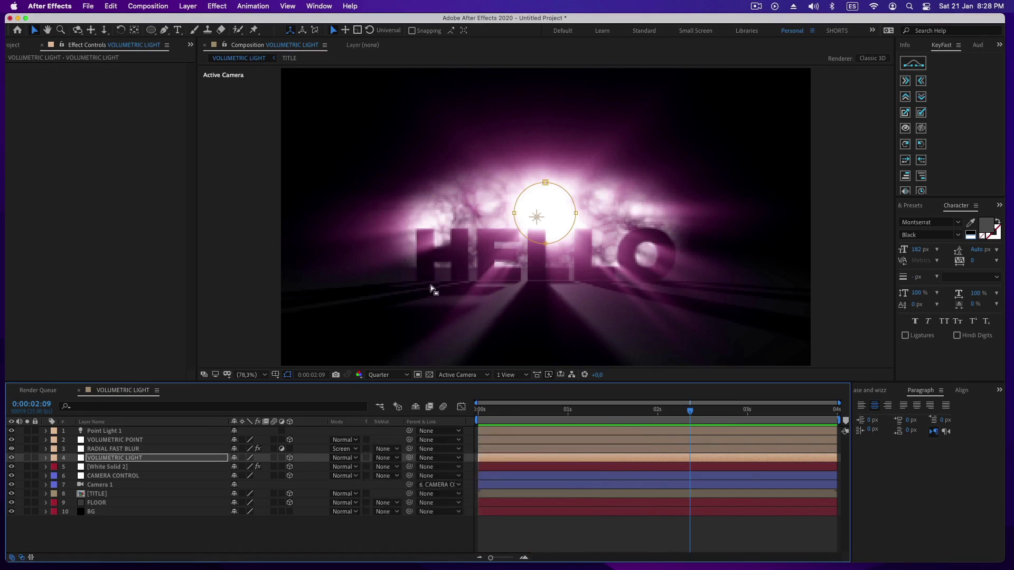
left_click(244, 227)
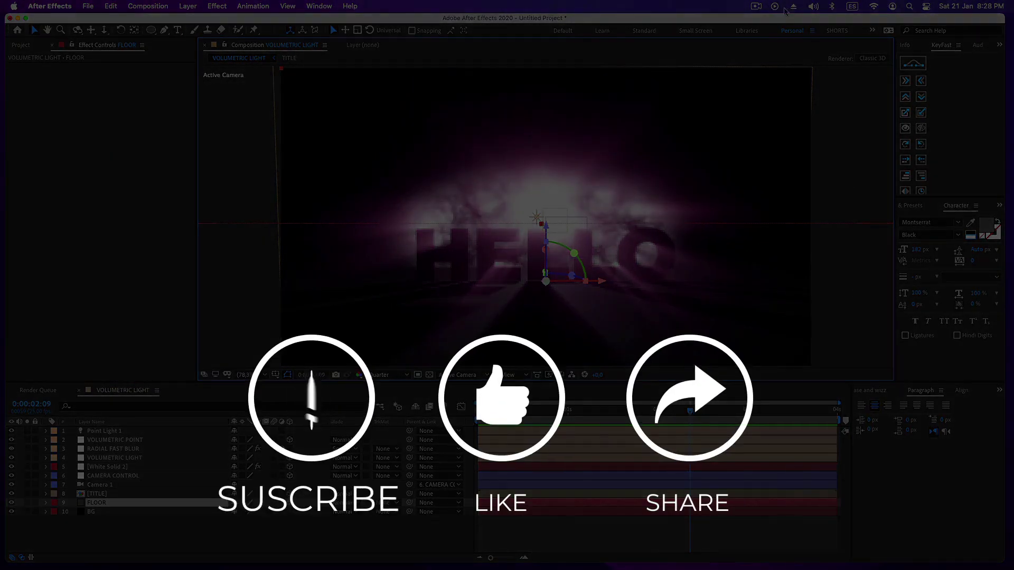
left_click(756, 6)
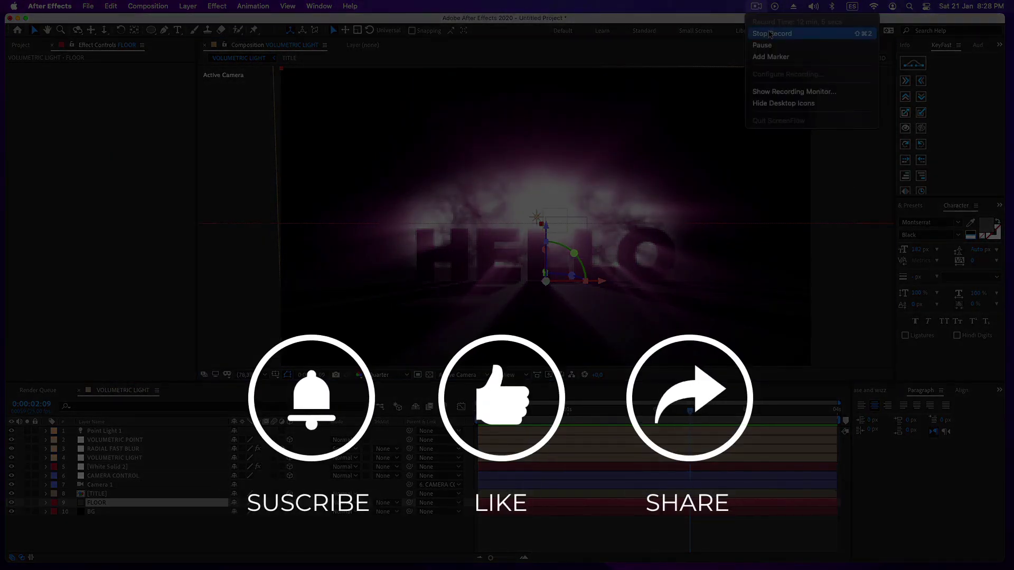